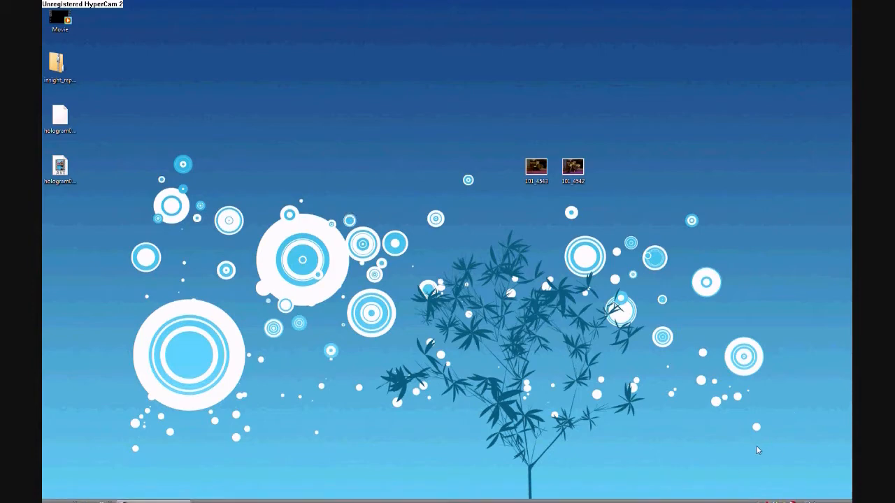
Preview the empty-scene photo and the robot photo from the desktop, and close the viewer.
right_click(544, 171)
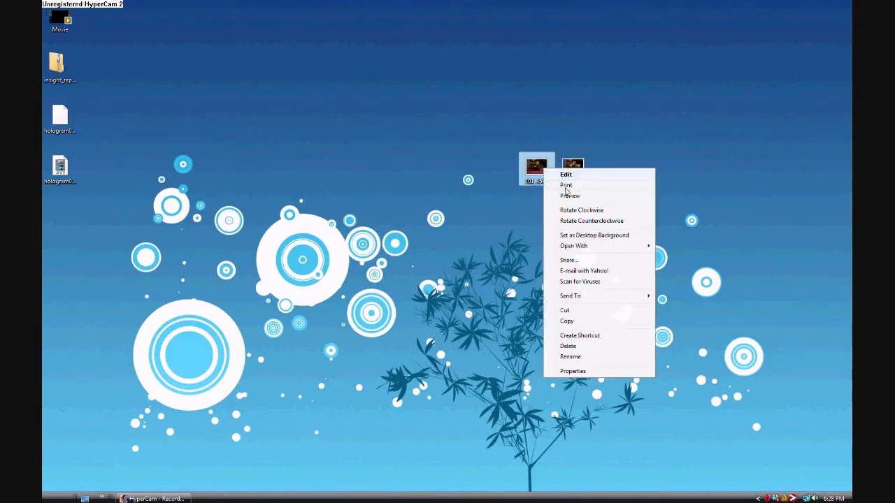
click(615, 199)
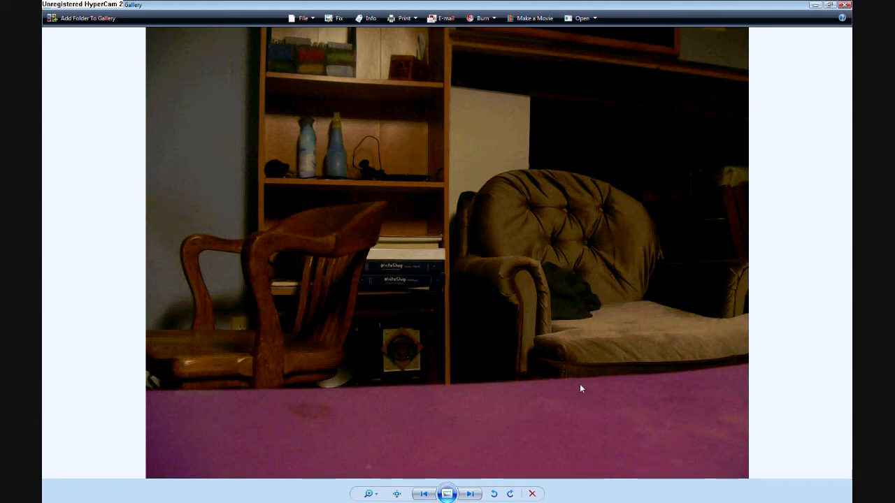
click(471, 494)
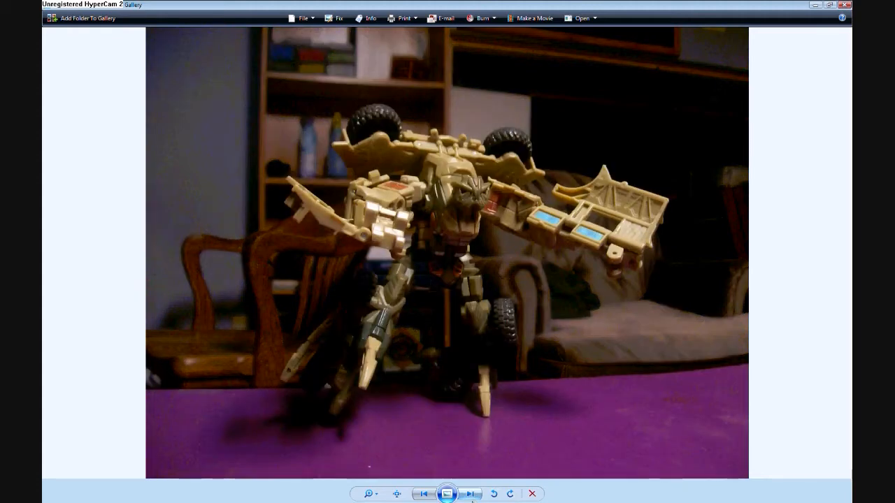
mouse_move(473, 502)
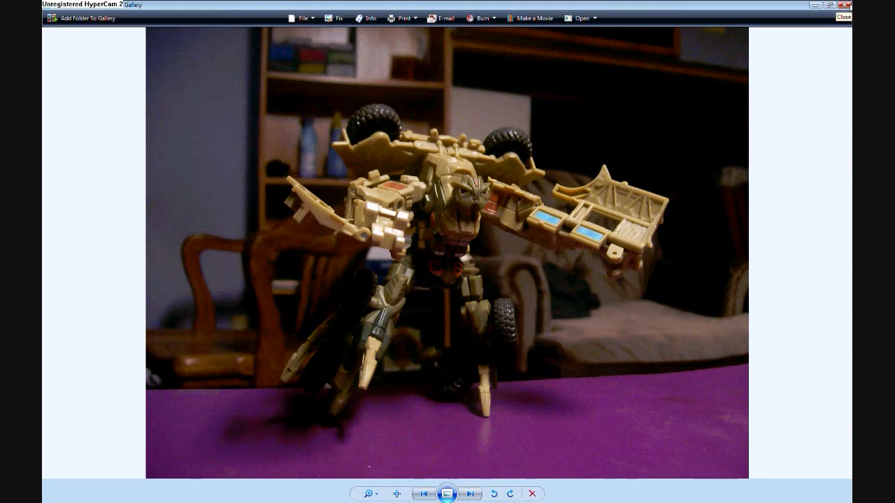
click(845, 4)
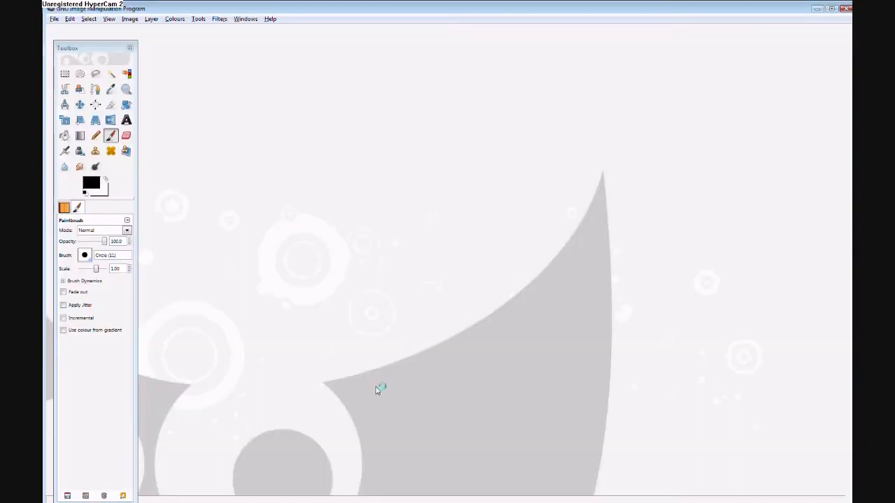
Switch to GIMP, move the toolbox to the window edge, and open 101_4543.JPG from the Desktop.
drag(93, 48, 88, 34)
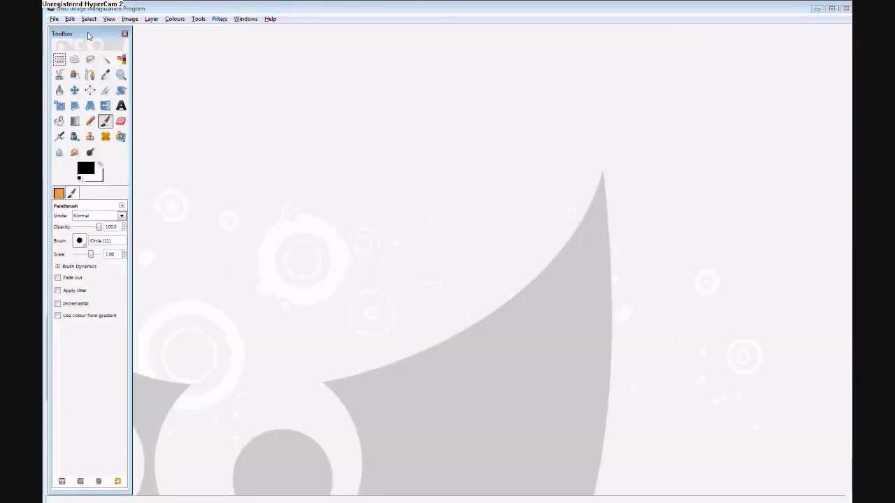
click(694, 13)
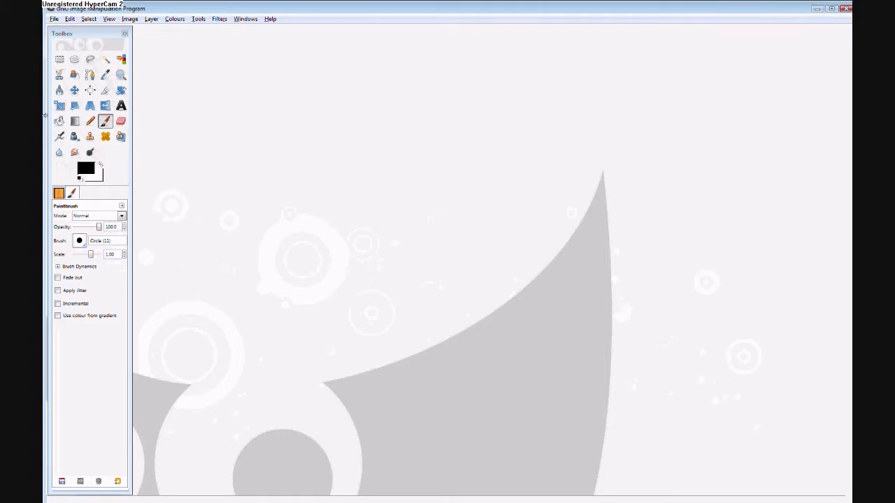
click(54, 19)
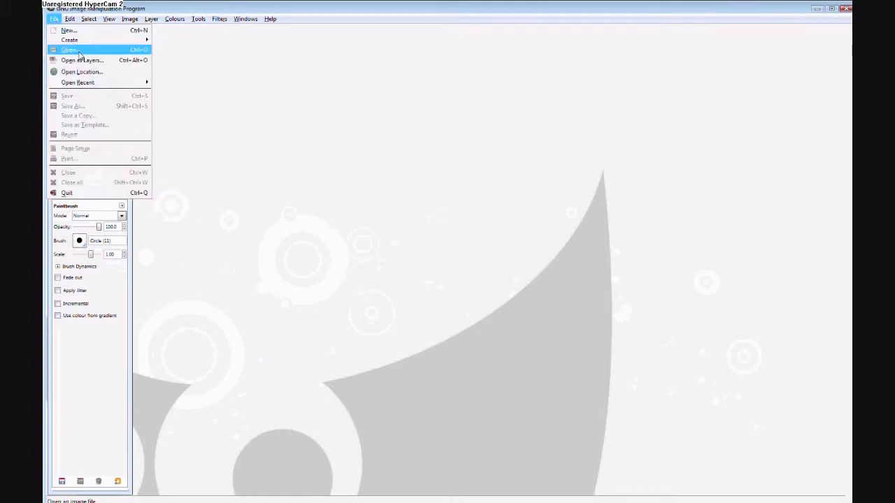
click(112, 50)
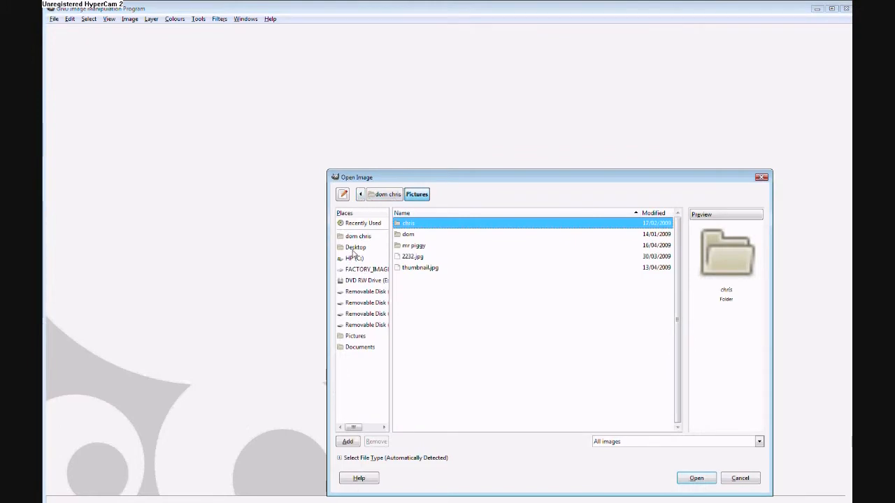
click(354, 248)
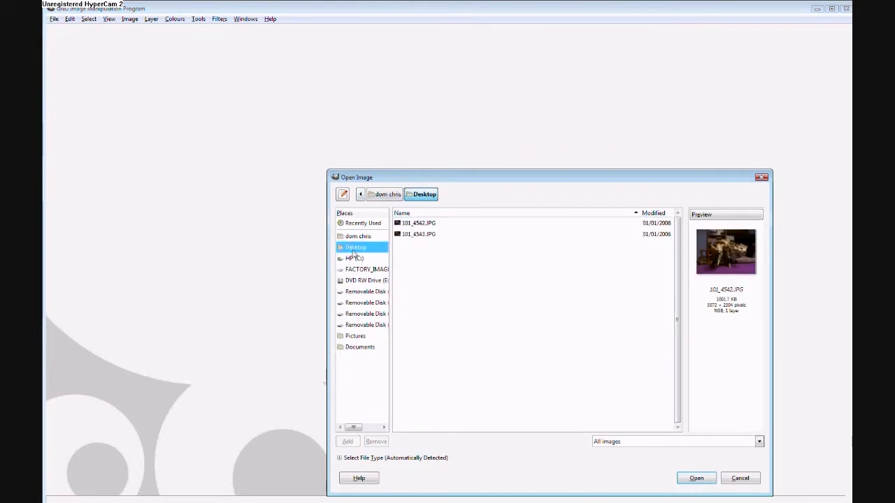
click(430, 225)
click(431, 236)
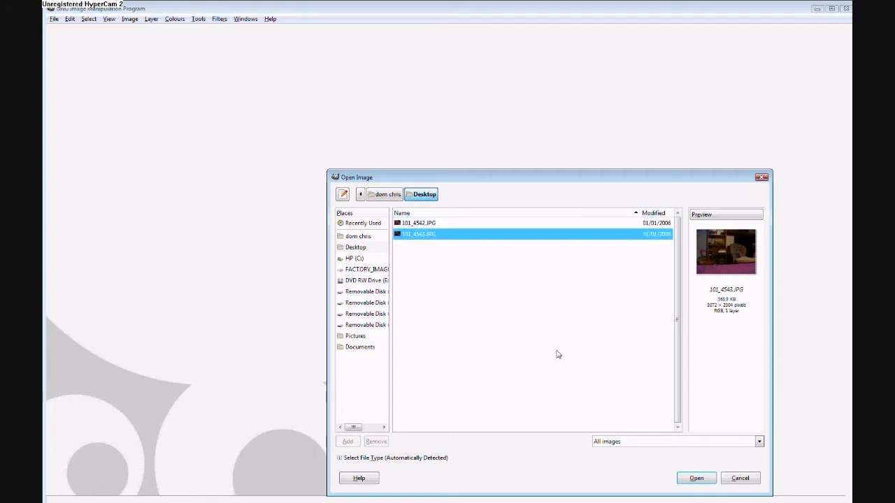
click(699, 479)
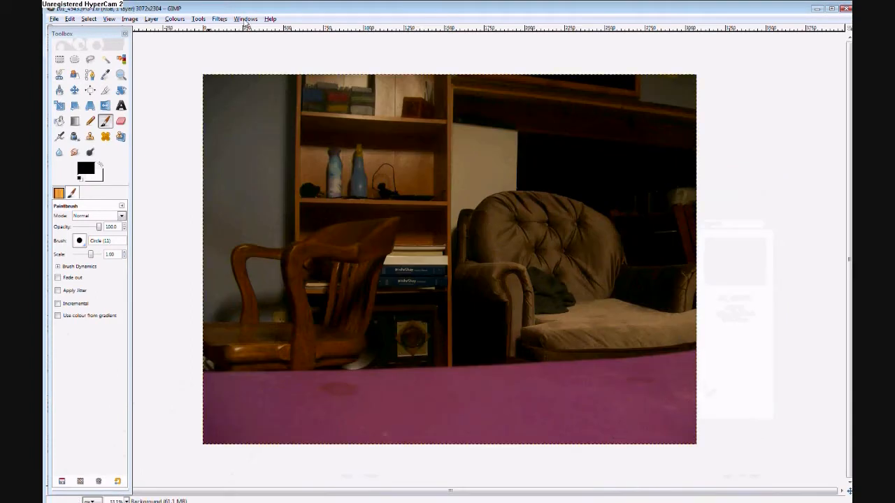
Open 101_4542.JPG as a layer on top of the background photo.
click(53, 19)
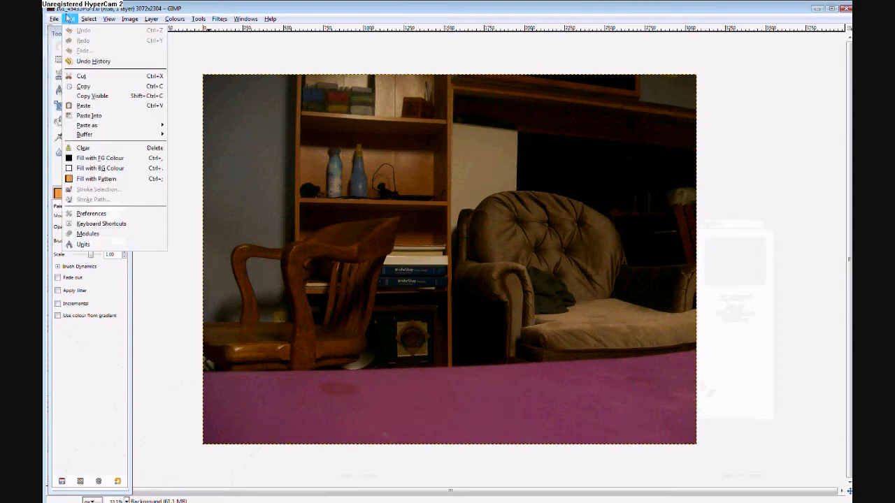
click(70, 49)
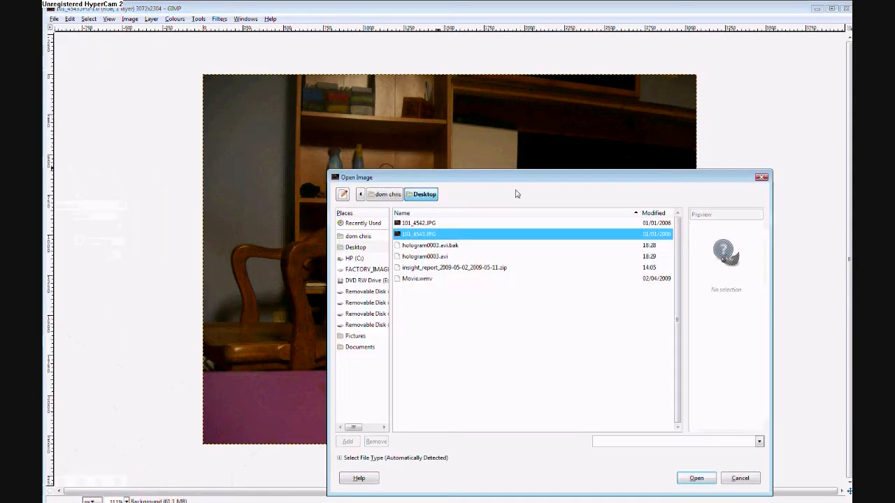
click(426, 223)
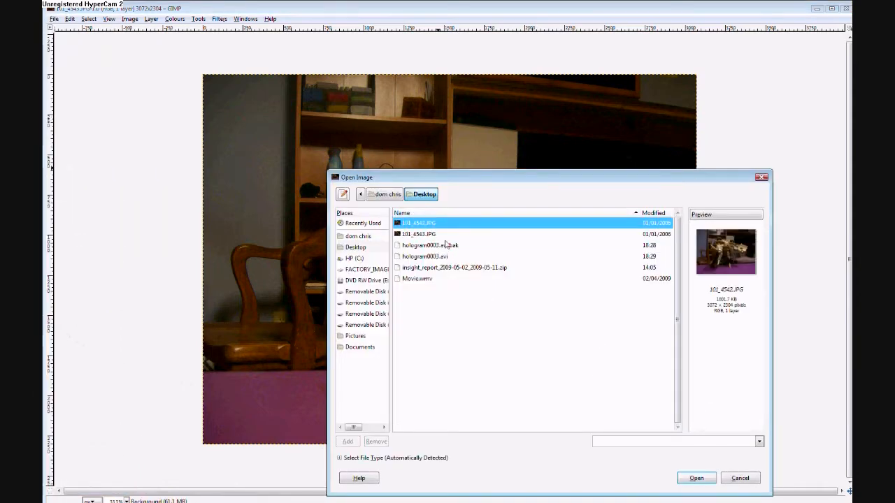
click(695, 479)
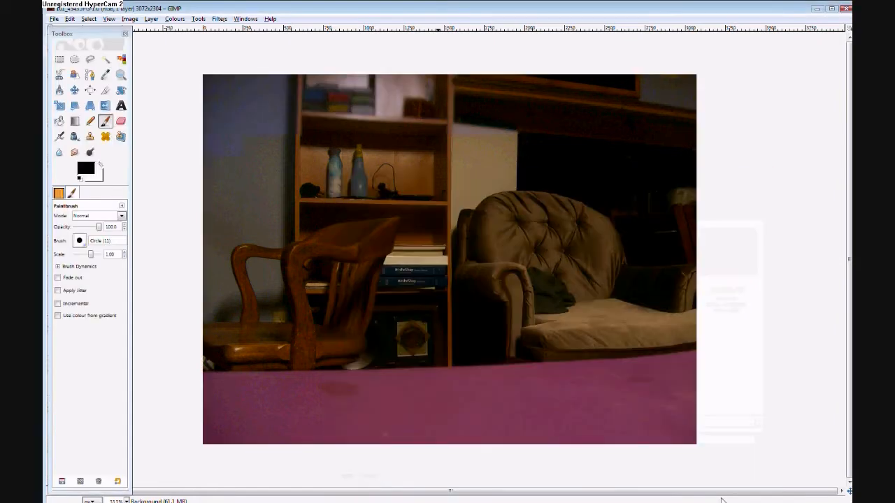
Show the Layers dialog, place it beside the image, and lengthen it.
click(220, 20)
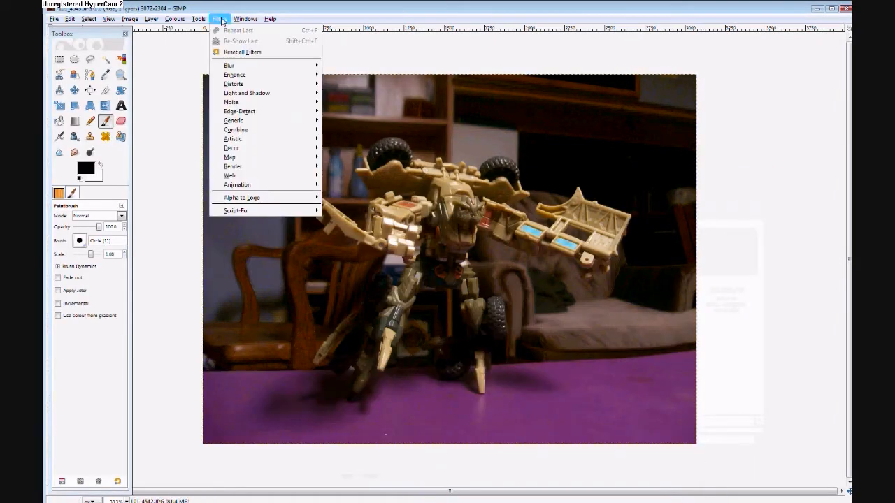
mouse_move(243, 21)
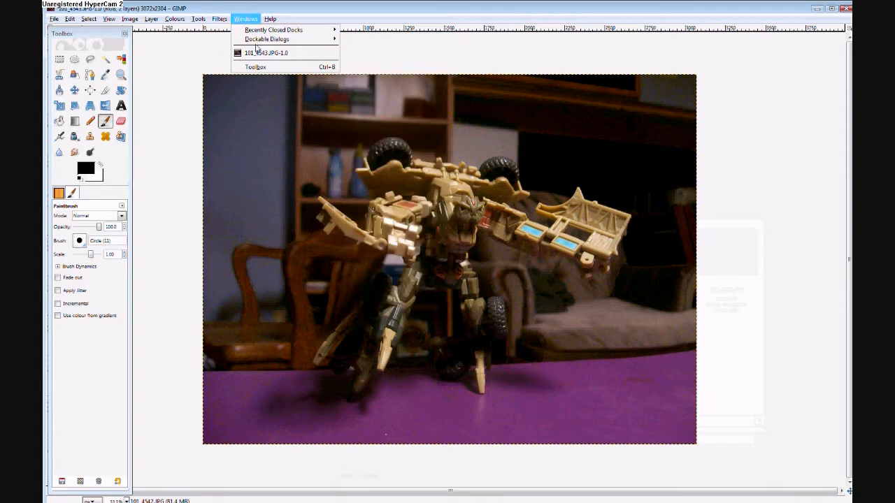
mouse_move(257, 41)
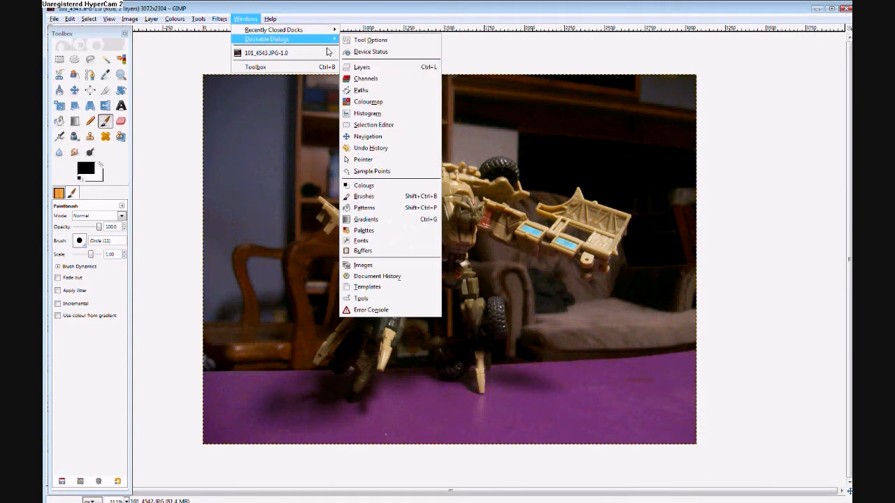
click(372, 68)
drag(580, 24, 796, 64)
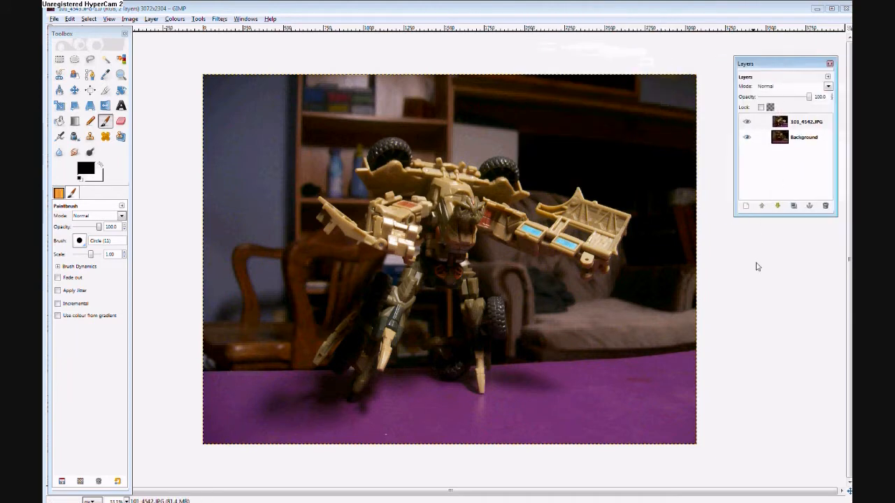
drag(762, 214, 767, 418)
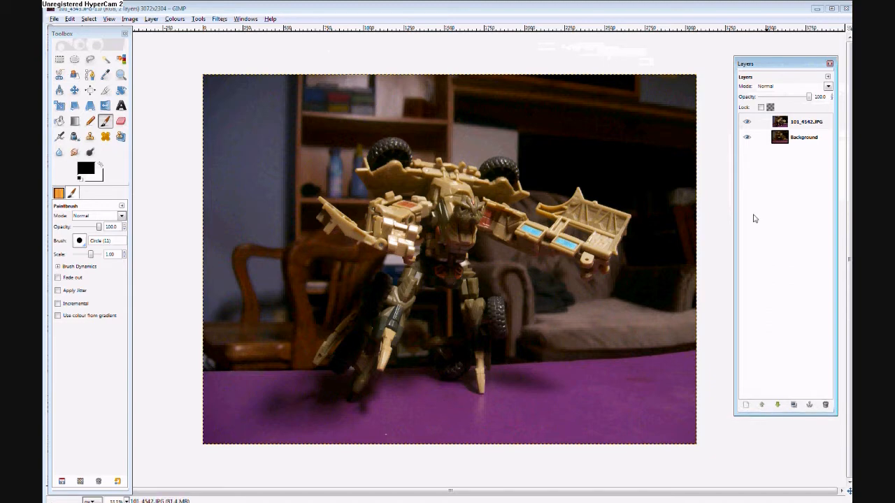
Hide the Background layer so only the 101_4542.JPG layer is shown.
click(748, 138)
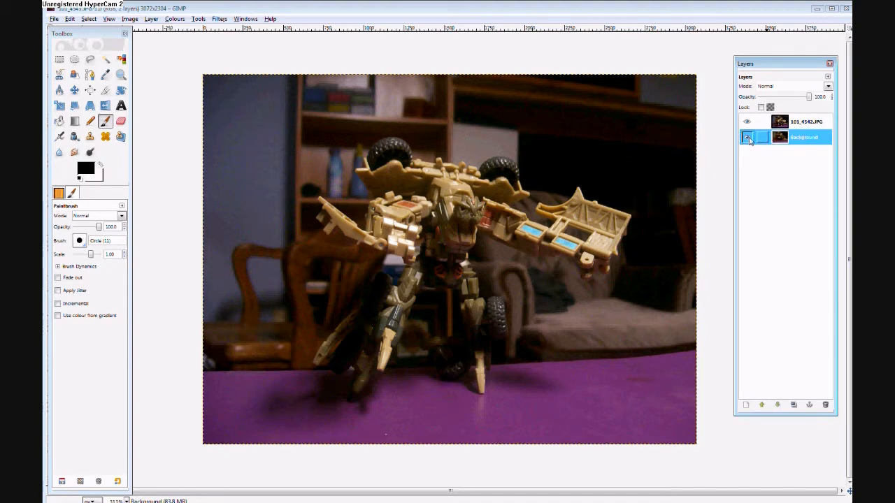
click(748, 139)
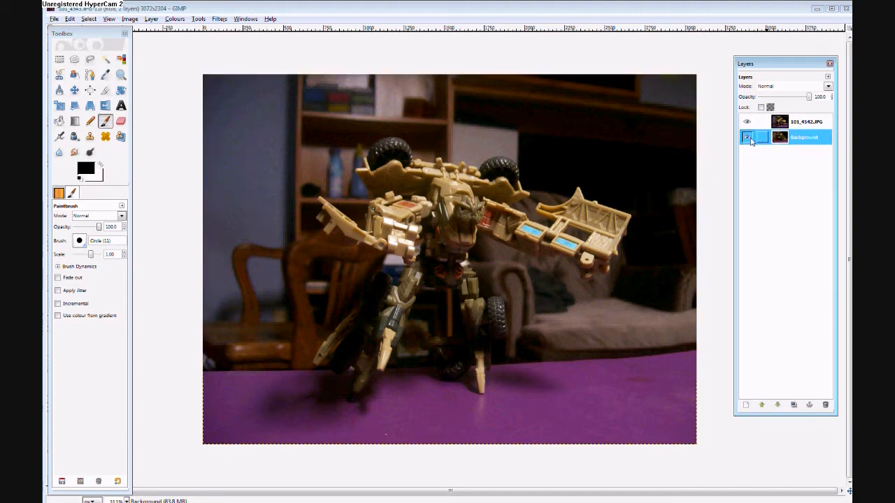
click(747, 139)
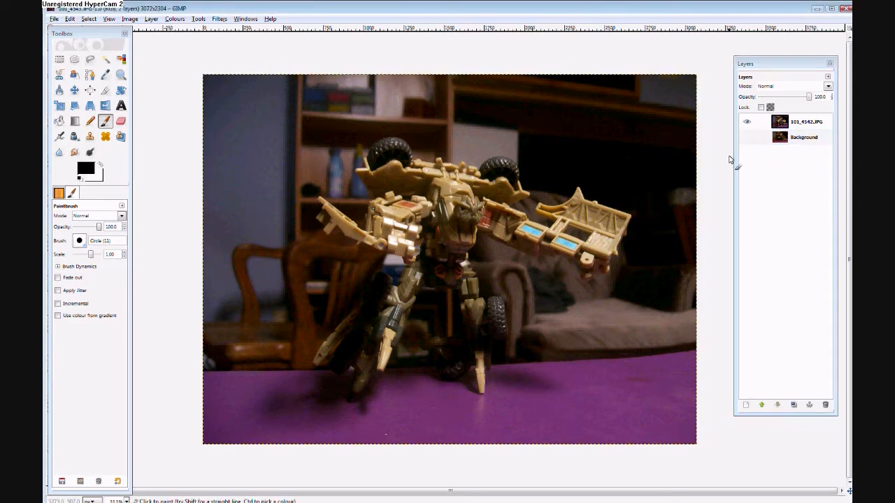
click(748, 139)
click(747, 138)
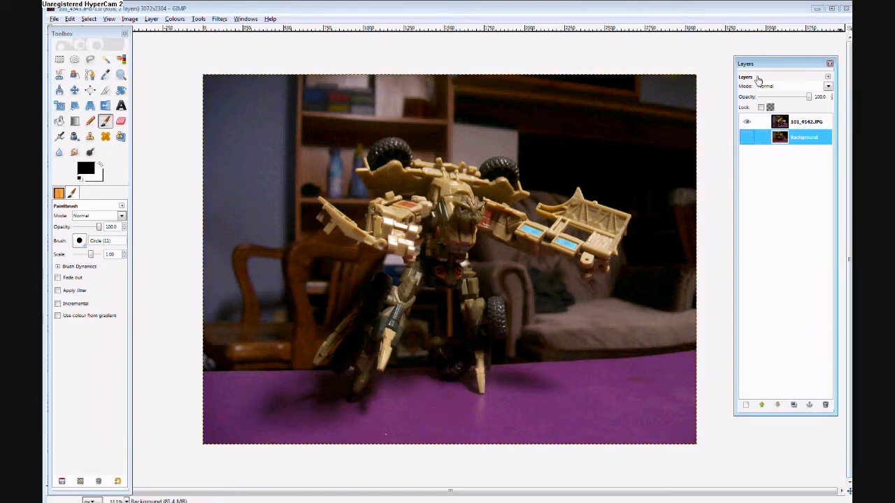
Start a path with the Paths tool, placing anchors along the upper edge of the robot's outstretched right-hand arm.
click(121, 75)
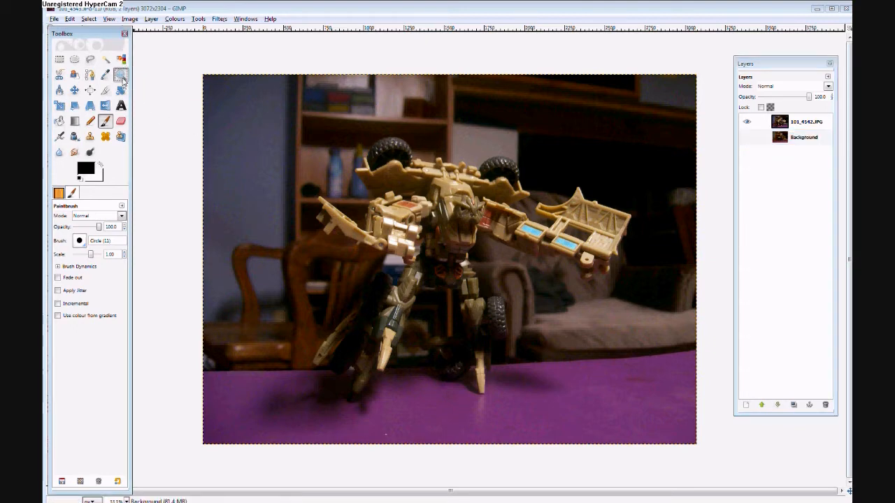
drag(292, 113, 643, 415)
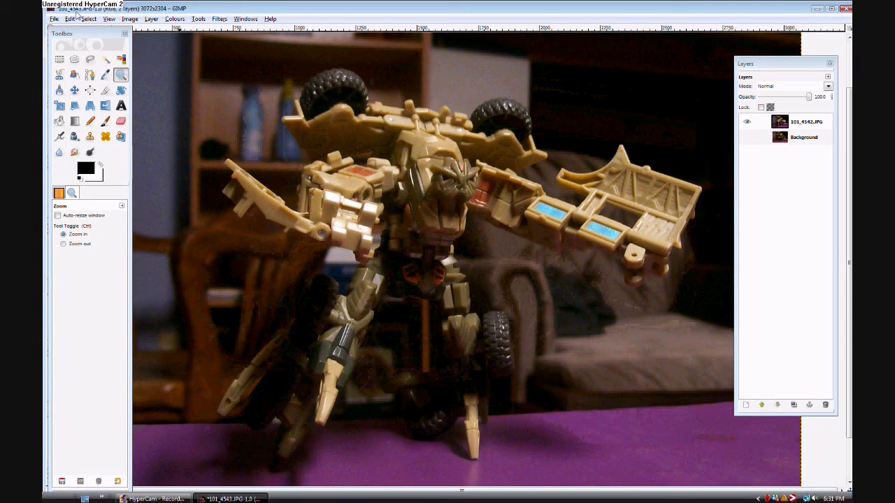
click(91, 76)
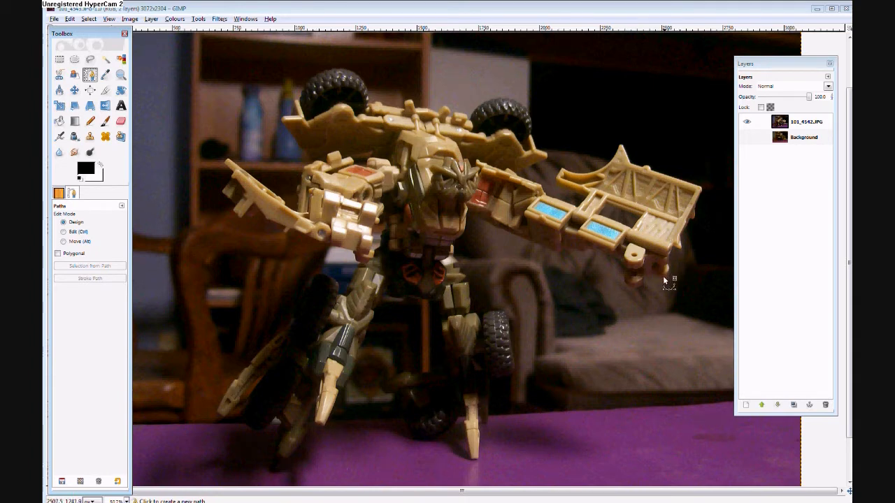
click(699, 186)
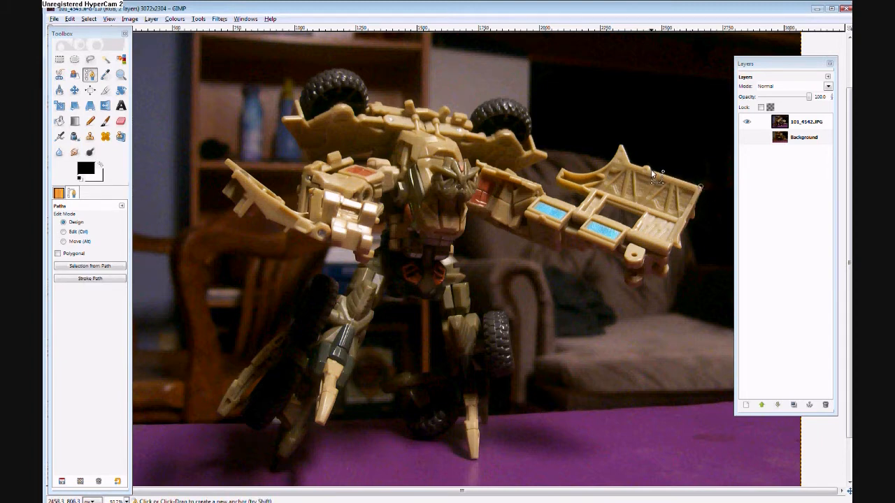
click(621, 146)
click(619, 149)
click(609, 163)
click(599, 168)
click(589, 172)
click(578, 172)
click(563, 169)
click(559, 187)
click(589, 193)
click(576, 205)
click(547, 194)
click(541, 187)
click(525, 182)
Continue the path over the robot's back plate, following the outlines of both upper wheels.
click(532, 165)
click(546, 153)
click(535, 149)
click(530, 132)
click(532, 119)
click(526, 109)
click(515, 102)
click(501, 99)
click(458, 114)
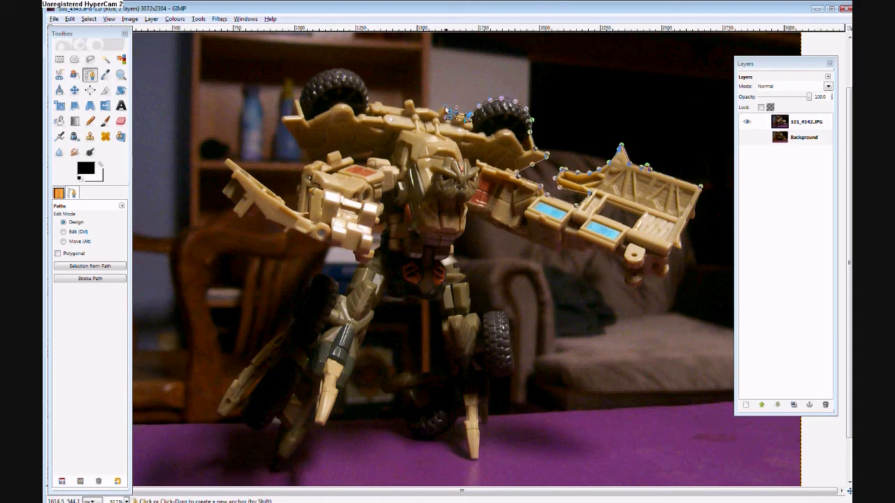
click(404, 105)
click(384, 105)
click(369, 104)
click(366, 90)
click(356, 75)
click(335, 70)
click(307, 90)
click(298, 103)
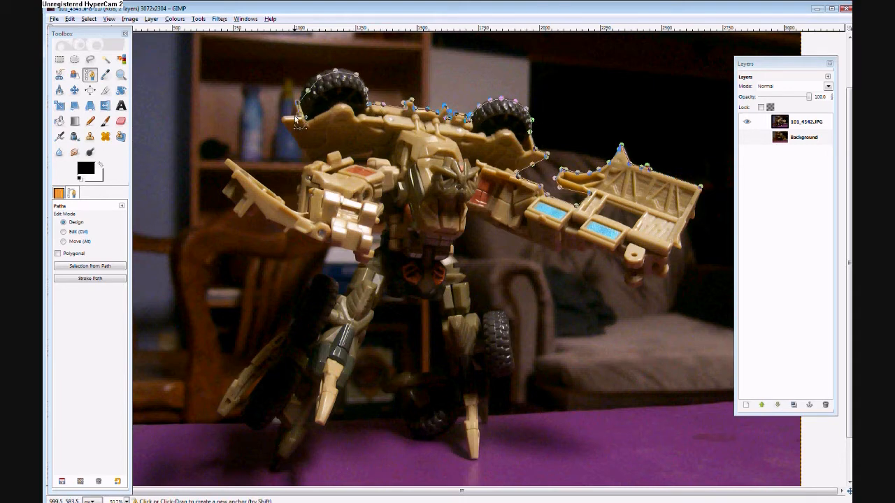
click(303, 149)
Continue the path around the robot's left-hand arm, from the shoulder to the tip and back along its underside.
click(303, 167)
click(300, 183)
click(227, 161)
click(241, 217)
click(252, 202)
click(267, 217)
click(284, 227)
click(323, 242)
click(355, 252)
click(341, 295)
click(338, 285)
click(332, 277)
click(323, 276)
Continue the path around the robot's left-hand leg and foot, up the inner leg to the hips.
click(314, 277)
click(312, 291)
click(308, 306)
click(301, 322)
click(252, 359)
click(234, 398)
click(220, 411)
click(249, 402)
click(265, 374)
click(257, 429)
click(277, 418)
click(281, 452)
click(297, 446)
click(320, 423)
click(333, 395)
click(350, 371)
click(358, 353)
click(367, 329)
click(376, 311)
click(385, 292)
click(394, 273)
Continue the path from the hips around the robot's right-hand leg, its foot, and the side wheel.
click(404, 293)
click(440, 300)
click(445, 325)
click(451, 369)
click(414, 375)
click(383, 383)
click(405, 392)
click(404, 400)
click(404, 411)
click(406, 423)
click(416, 436)
click(430, 432)
click(444, 424)
click(454, 413)
click(461, 405)
click(466, 423)
click(474, 457)
click(485, 423)
click(487, 400)
click(486, 376)
click(504, 376)
click(515, 369)
click(501, 313)
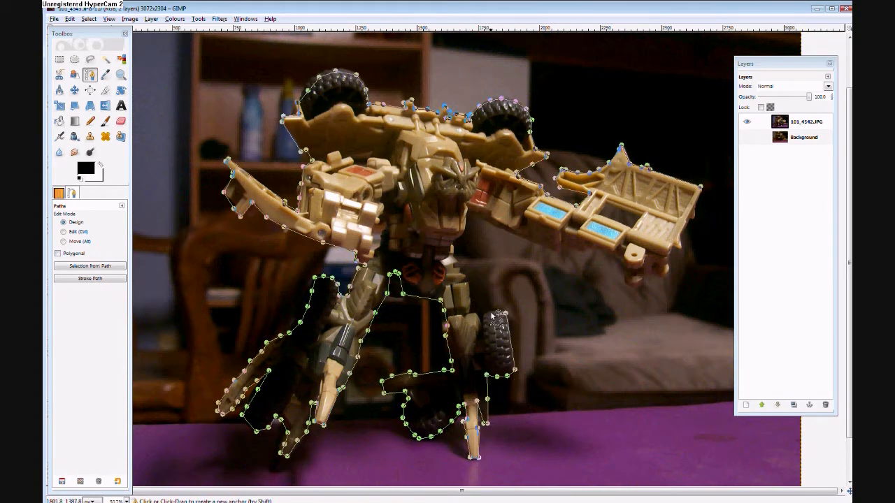
click(471, 295)
click(467, 280)
Continue the path from the robot's hip up its torso and along the underside of its right-hand arm.
click(455, 267)
click(452, 244)
click(464, 231)
click(466, 208)
click(514, 233)
click(558, 251)
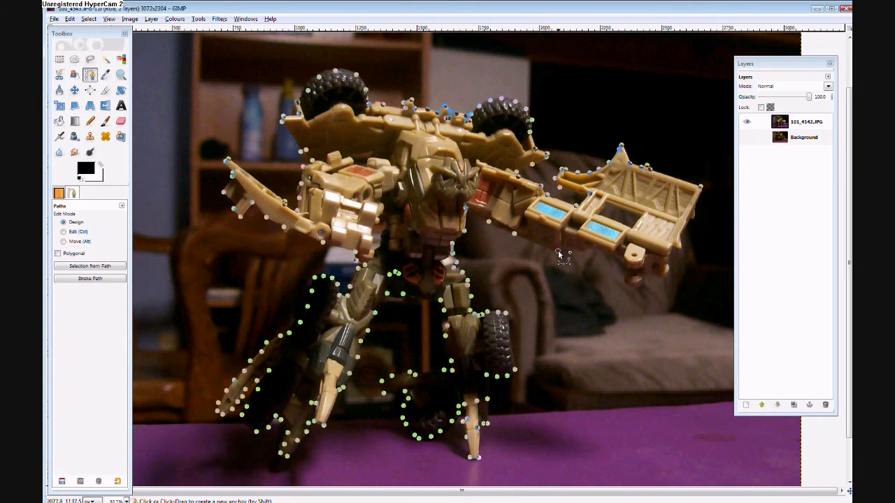
click(564, 251)
click(580, 253)
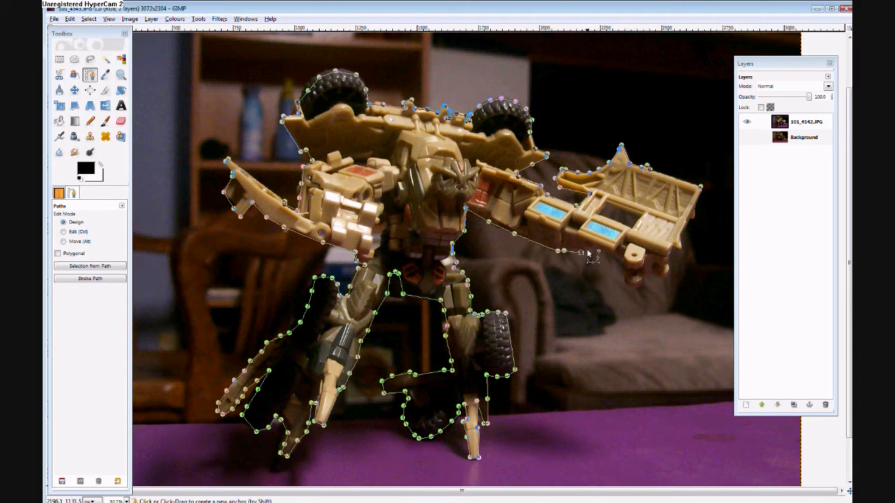
Extend the path around the protruding pegs beneath the end of the robot's right-hand arm.
click(616, 259)
click(626, 285)
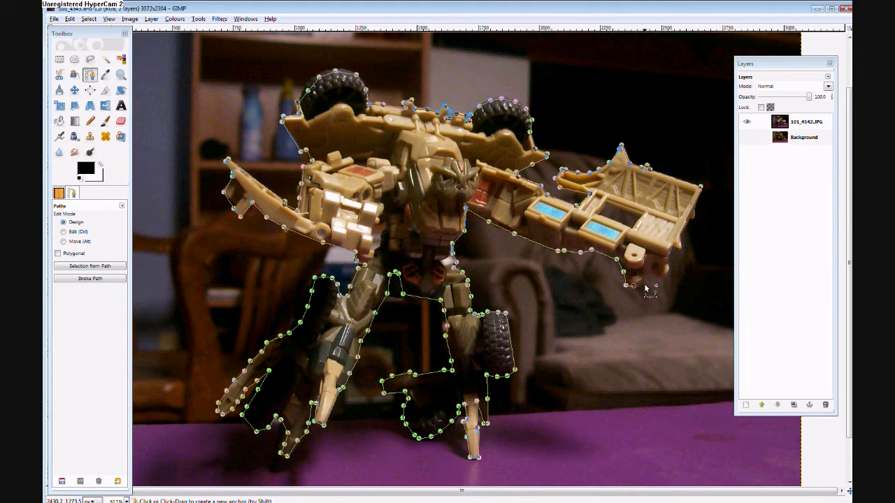
click(645, 278)
click(654, 277)
click(661, 279)
click(669, 271)
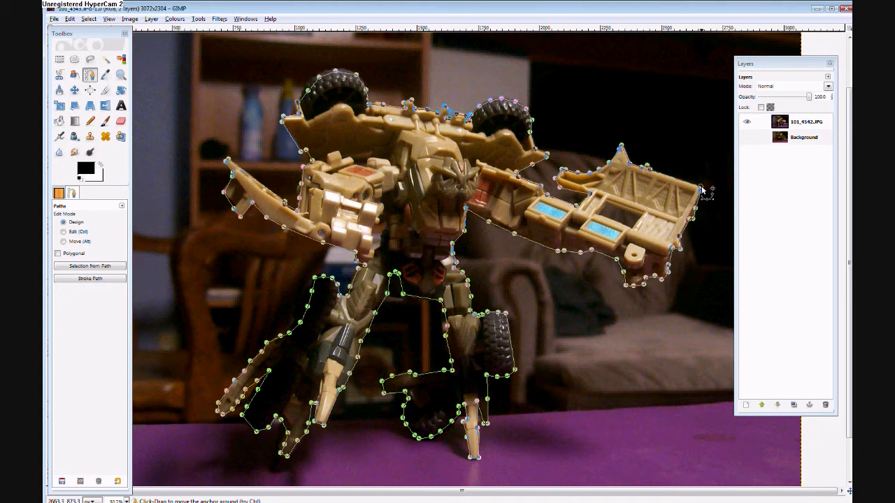
Create a selection from the finished path and invert it to cover everything around the robot.
click(78, 268)
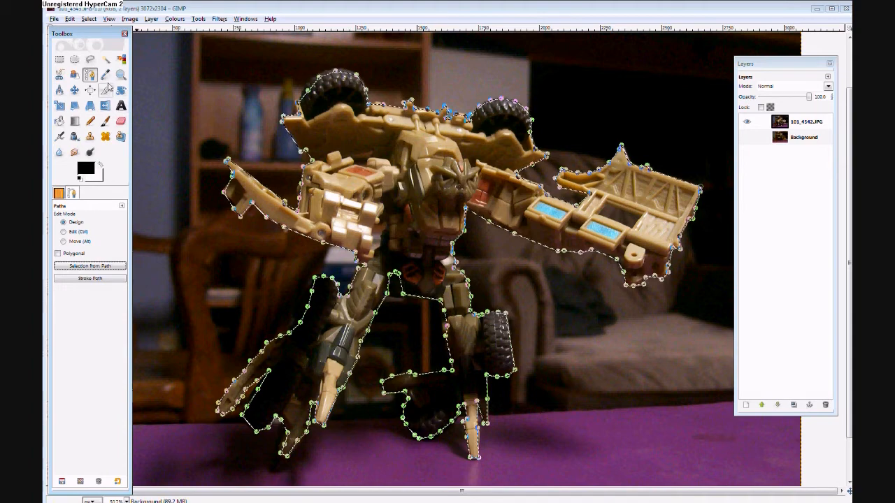
click(120, 122)
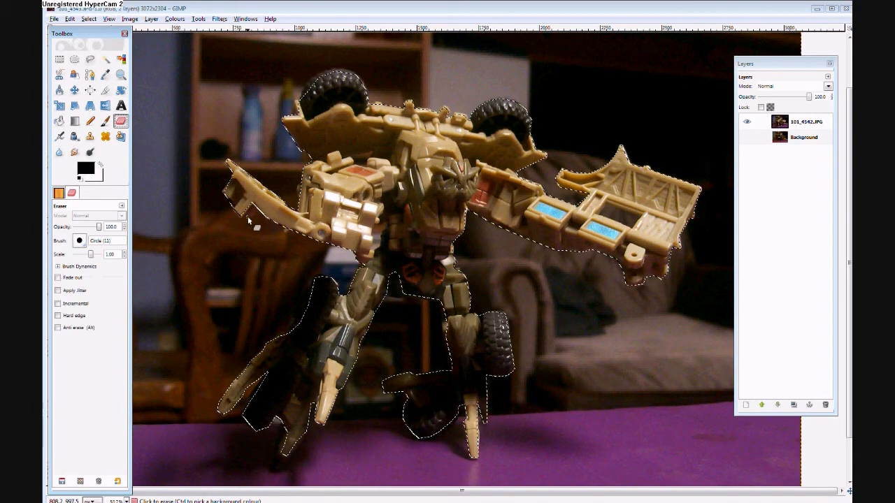
click(88, 19)
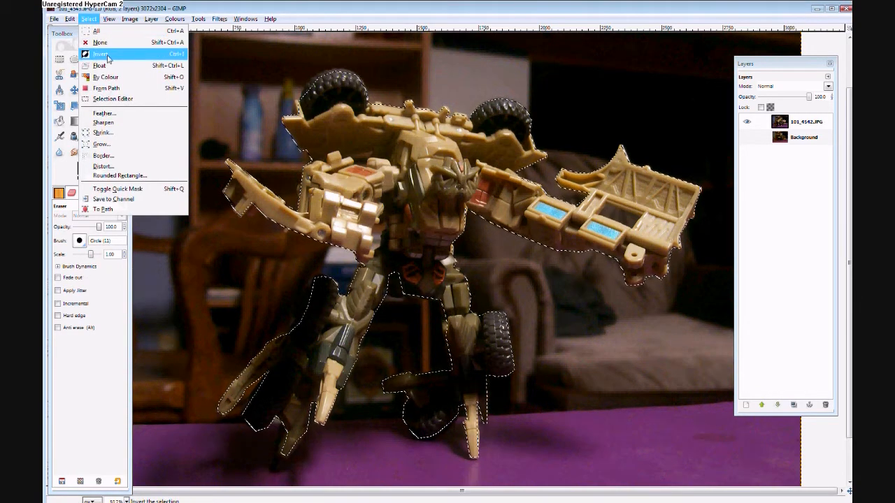
click(105, 55)
Add an alpha channel to the 101_4542.JPG layer.
click(783, 123)
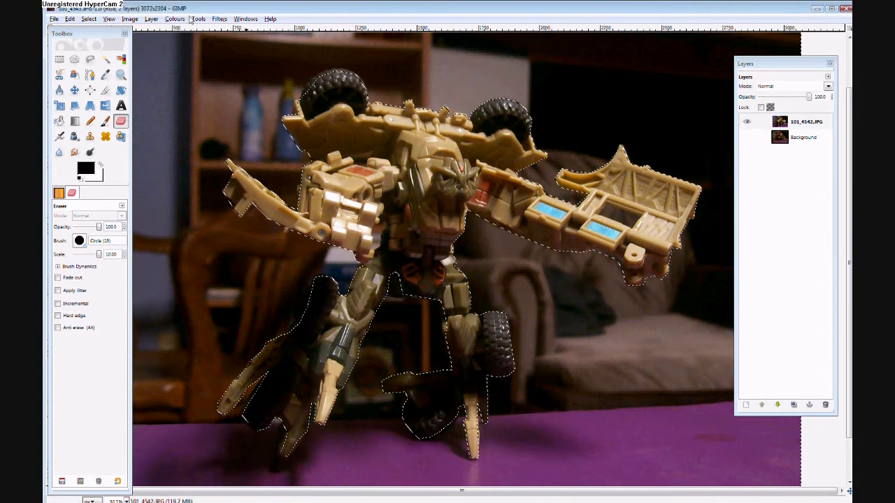
click(150, 20)
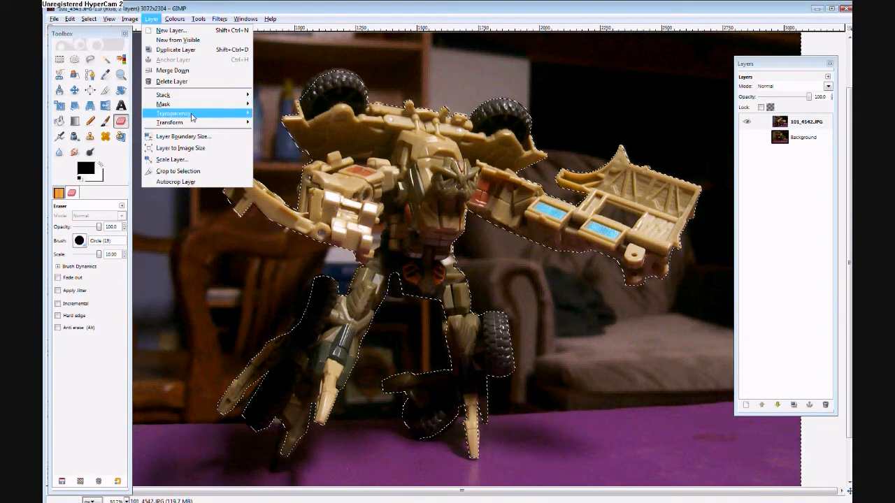
mouse_move(200, 119)
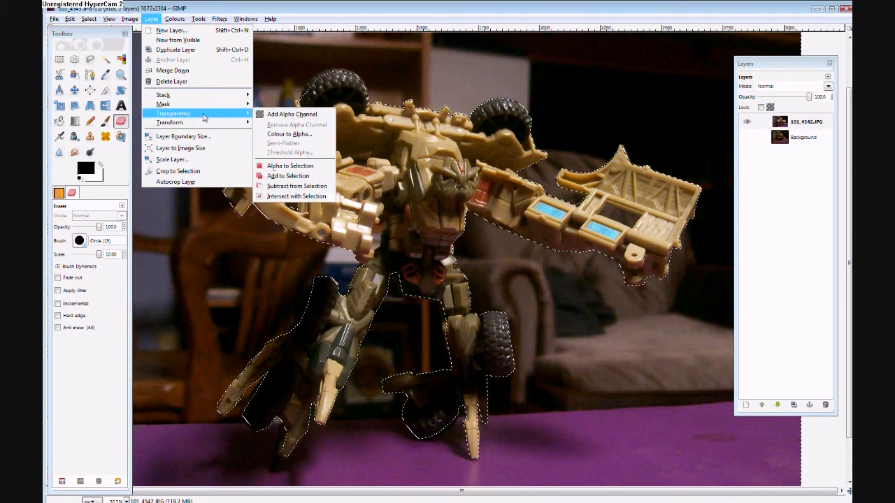
click(276, 83)
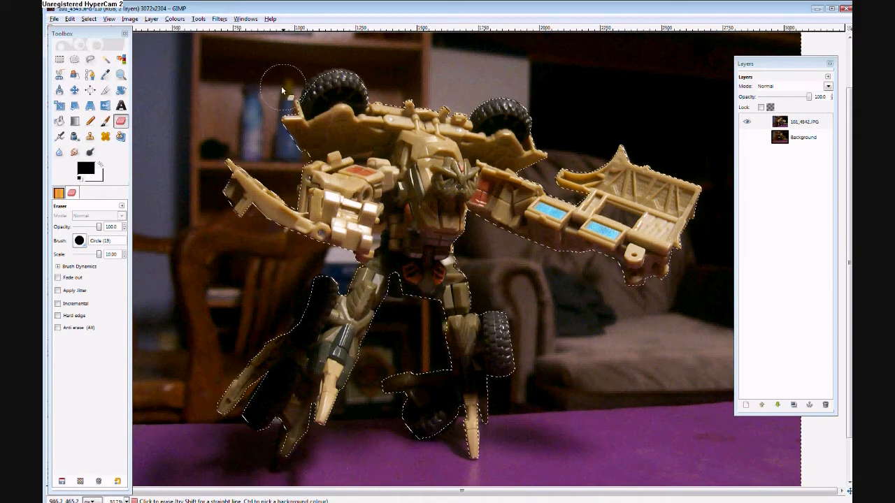
Erase the room around the robot's upper body and arms on the 101_4542.JPG layer.
mouse_move(299, 84)
mouse_down()
mouse_move(498, 83)
mouse_move(173, 63)
mouse_move(151, 77)
mouse_move(729, 86)
mouse_move(580, 99)
mouse_move(825, 59)
mouse_up()
drag(251, 40, 43, 150)
mouse_move(376, 135)
mouse_down()
mouse_move(251, 183)
mouse_move(144, 179)
mouse_move(140, 209)
mouse_up()
mouse_move(542, 56)
mouse_down()
mouse_move(671, 168)
mouse_move(534, 149)
mouse_up()
mouse_move(594, 168)
mouse_down()
mouse_move(685, 209)
mouse_move(636, 163)
mouse_move(493, 263)
mouse_move(418, 157)
mouse_move(360, 327)
mouse_move(210, 377)
mouse_move(615, 260)
mouse_move(690, 282)
mouse_move(448, 253)
mouse_up()
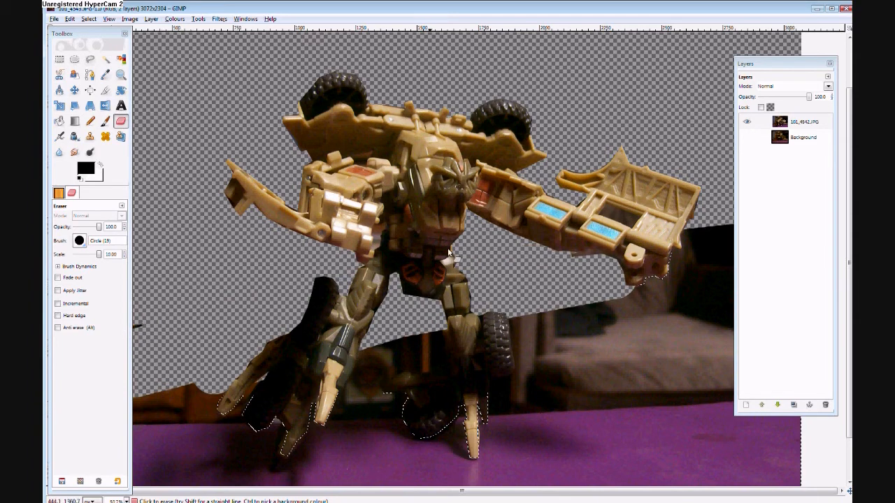
Erase the remaining surroundings around the legs, the purple table, and the right-hand edge, including the area behind the Layers window.
mouse_move(242, 329)
mouse_down()
mouse_move(502, 328)
mouse_move(206, 425)
mouse_move(434, 403)
mouse_move(203, 403)
mouse_up()
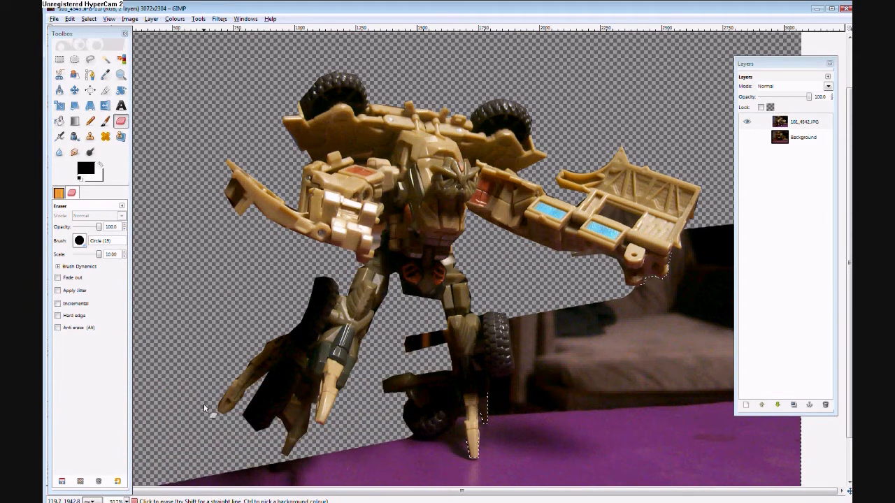
mouse_move(419, 397)
mouse_down()
mouse_move(412, 428)
mouse_move(340, 434)
mouse_move(553, 454)
mouse_move(480, 489)
mouse_move(462, 435)
mouse_up()
mouse_move(830, 462)
mouse_down()
mouse_move(774, 489)
mouse_move(842, 357)
mouse_move(625, 342)
mouse_move(392, 359)
mouse_move(407, 324)
mouse_move(447, 283)
mouse_up()
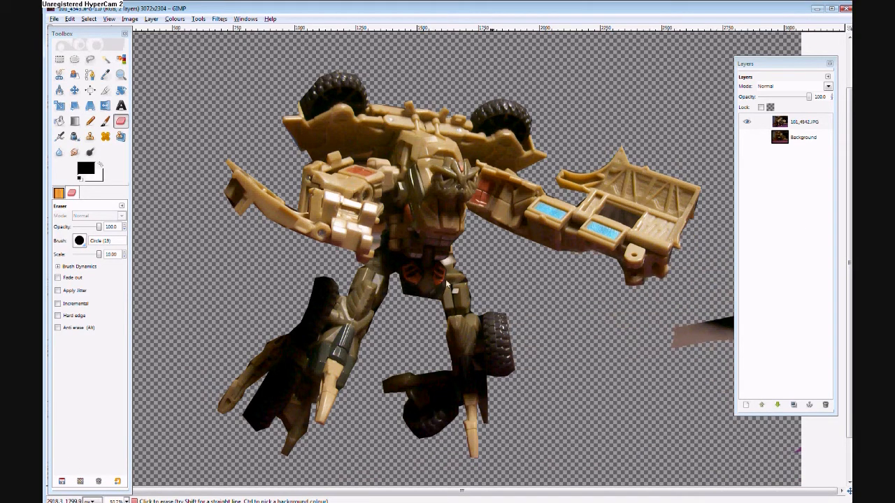
drag(557, 344, 406, 391)
drag(851, 240, 793, 57)
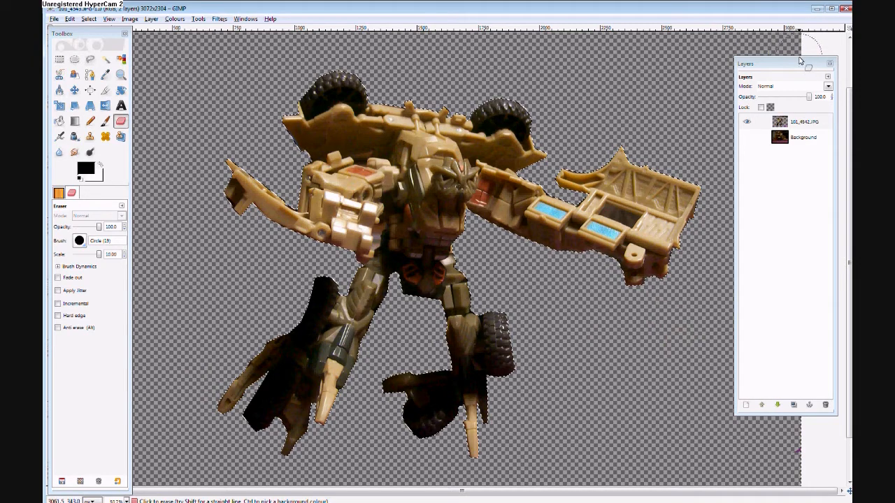
drag(800, 61, 488, 13)
mouse_move(776, 397)
mouse_down()
mouse_move(793, 452)
mouse_move(843, 218)
mouse_move(784, 169)
mouse_move(818, 49)
mouse_move(789, 238)
mouse_up()
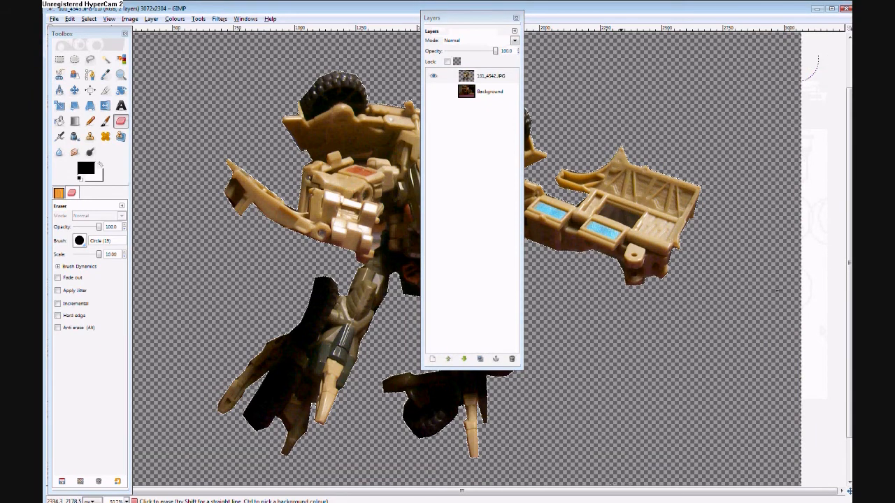
drag(457, 17, 750, 75)
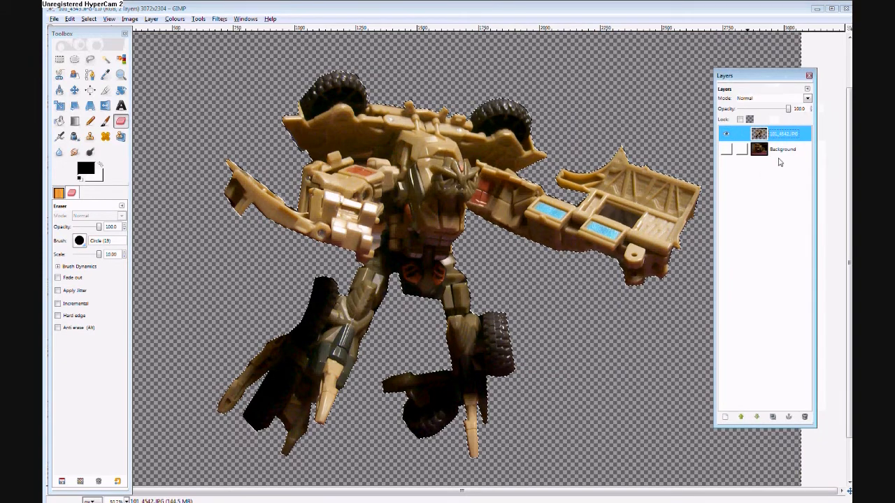
Toggle the Background layer's visibility to check the cut-out robot against the empty scene, leaving the layer hidden.
click(769, 150)
click(725, 149)
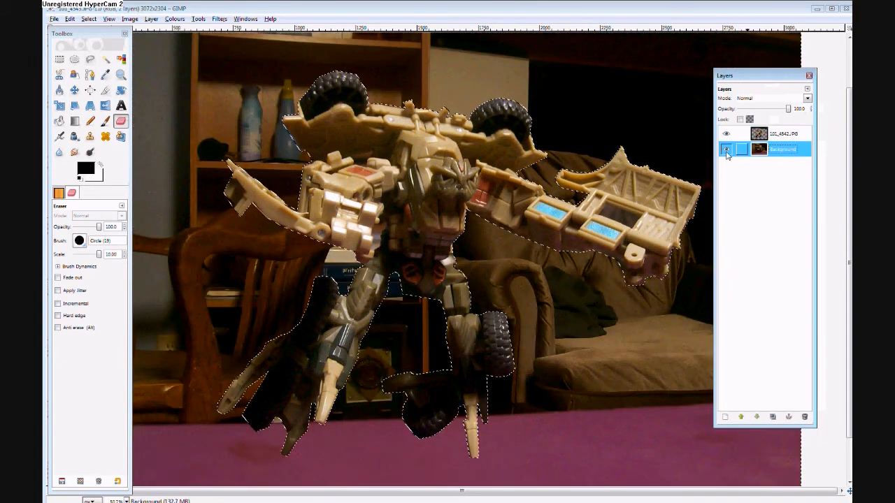
click(780, 137)
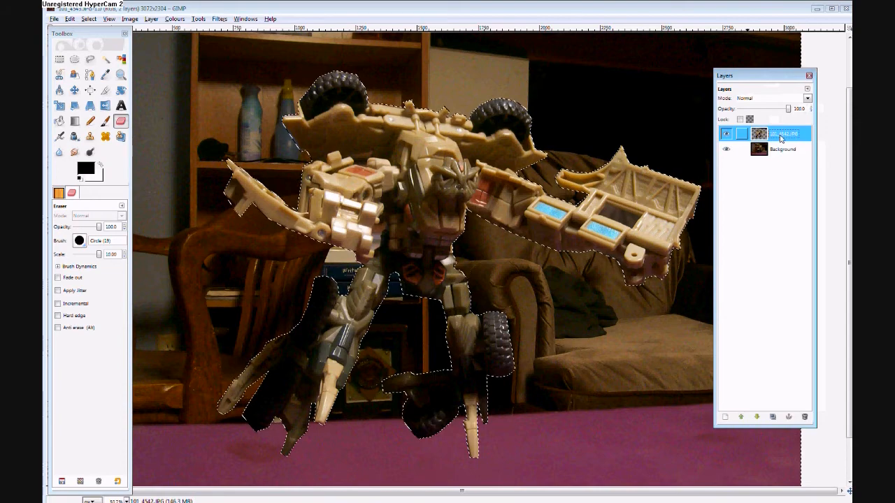
click(726, 150)
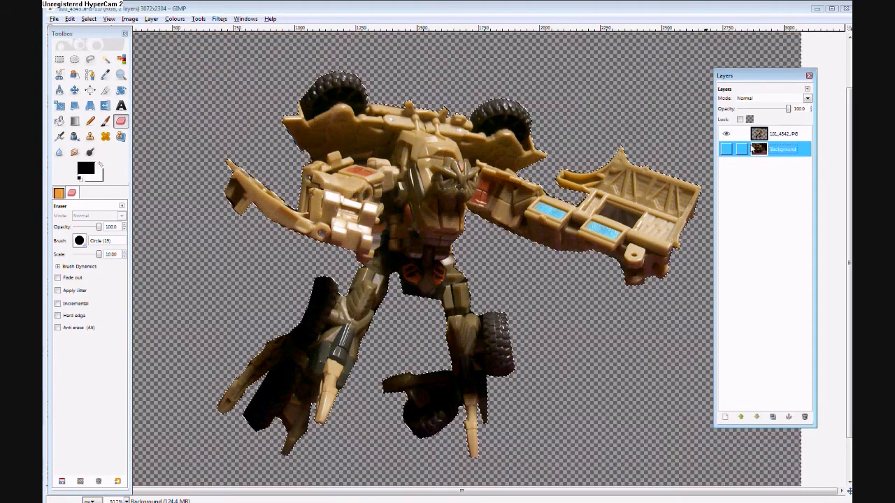
click(726, 149)
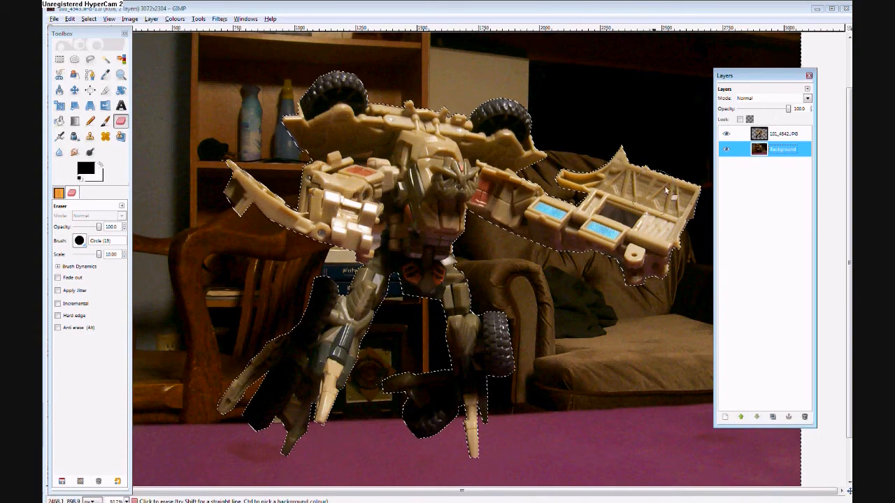
click(726, 151)
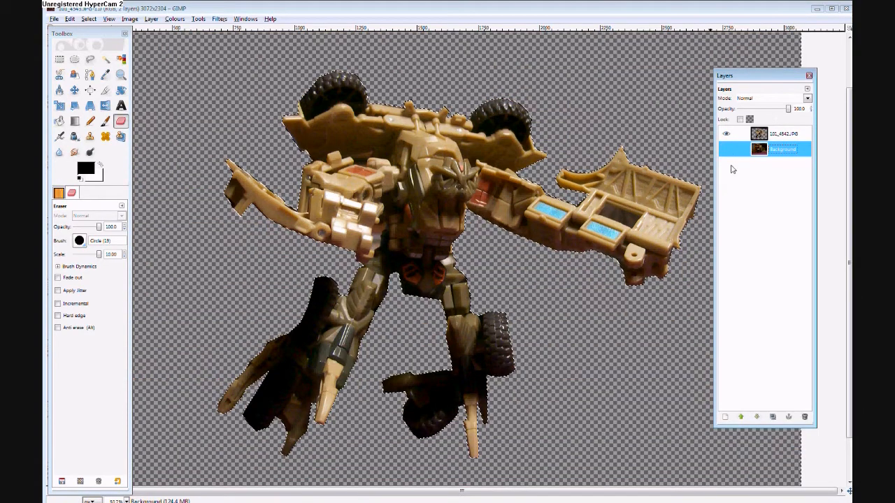
click(727, 151)
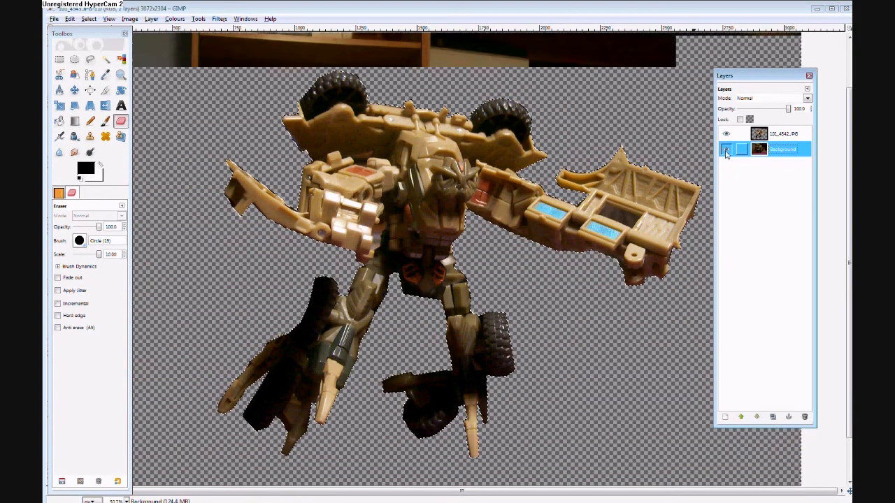
click(726, 151)
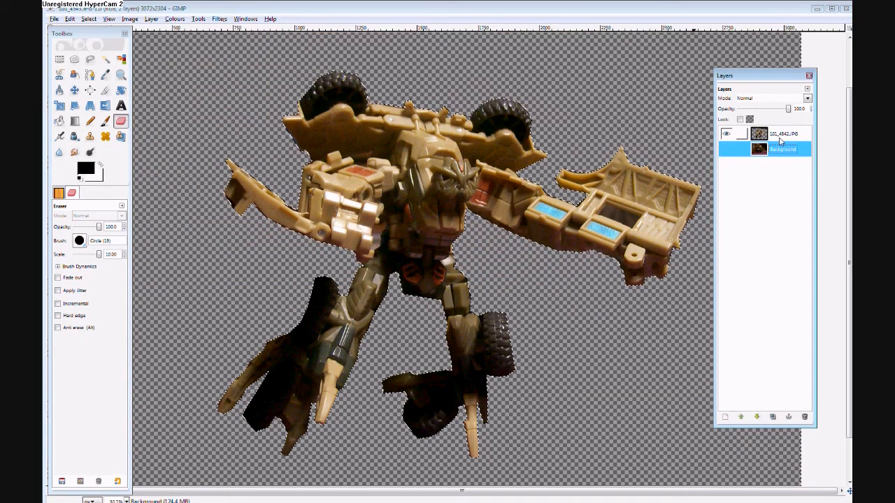
Duplicate the cut-out robot layer twice.
click(783, 136)
right_click(781, 136)
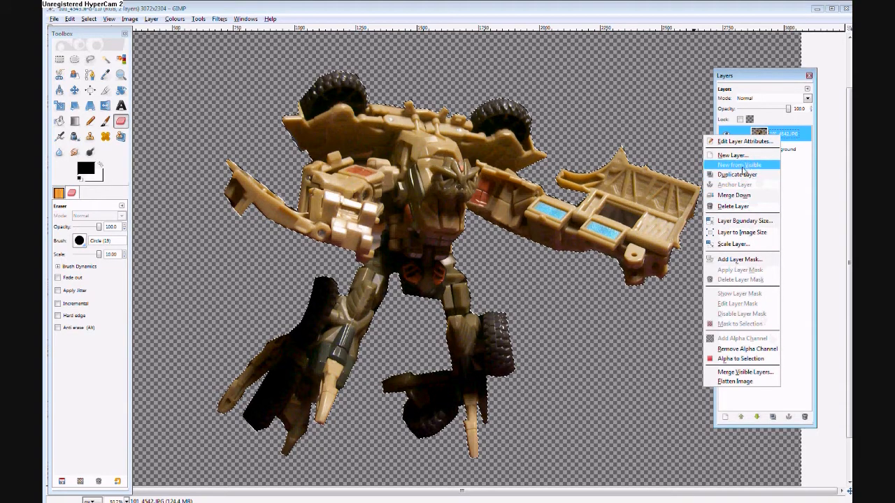
click(797, 139)
right_click(789, 137)
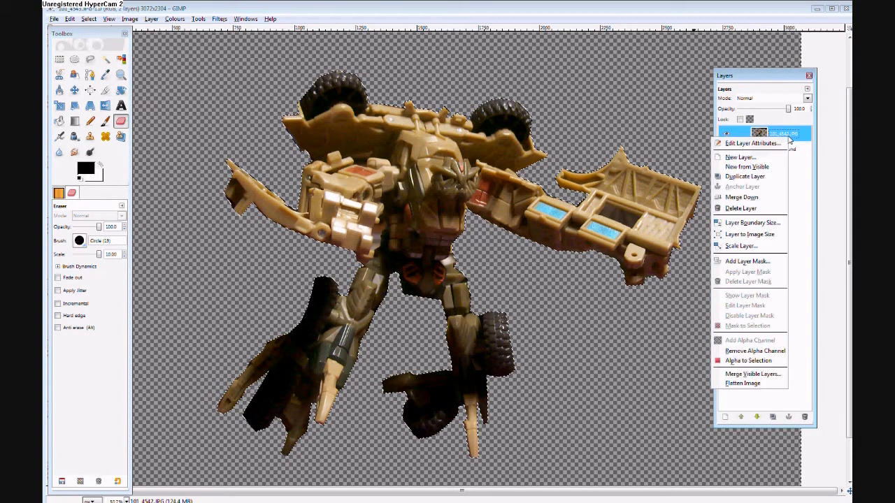
click(758, 179)
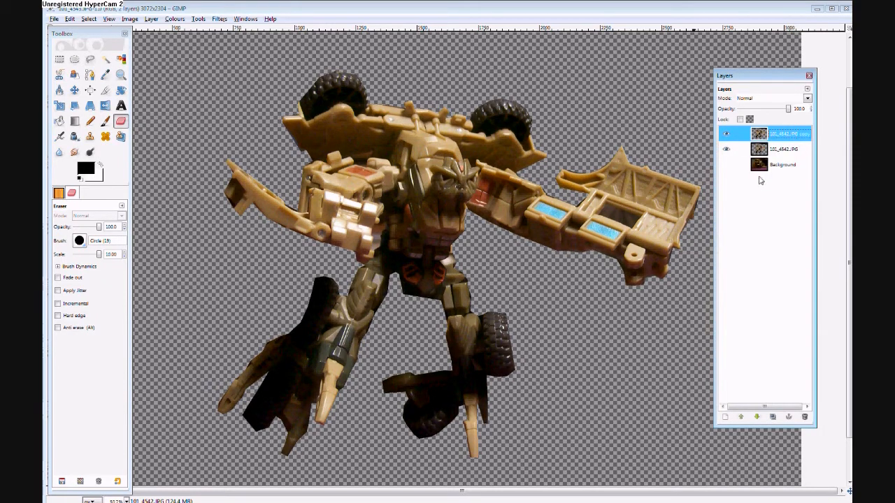
right_click(771, 136)
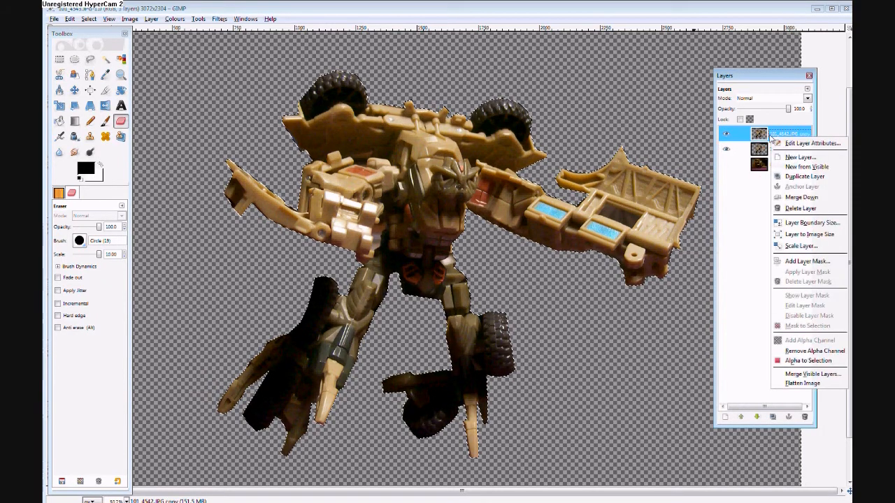
click(813, 176)
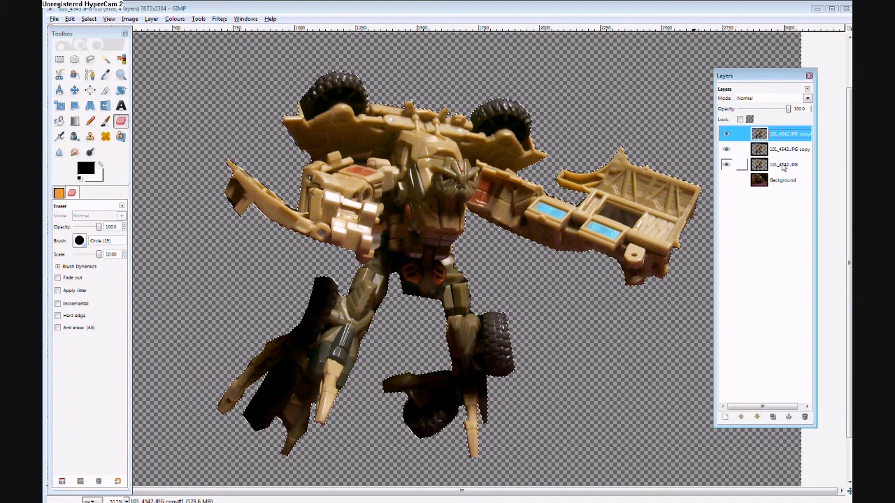
Rename the original robot layer, directly above Background, as 1.
click(783, 165)
right_click(790, 168)
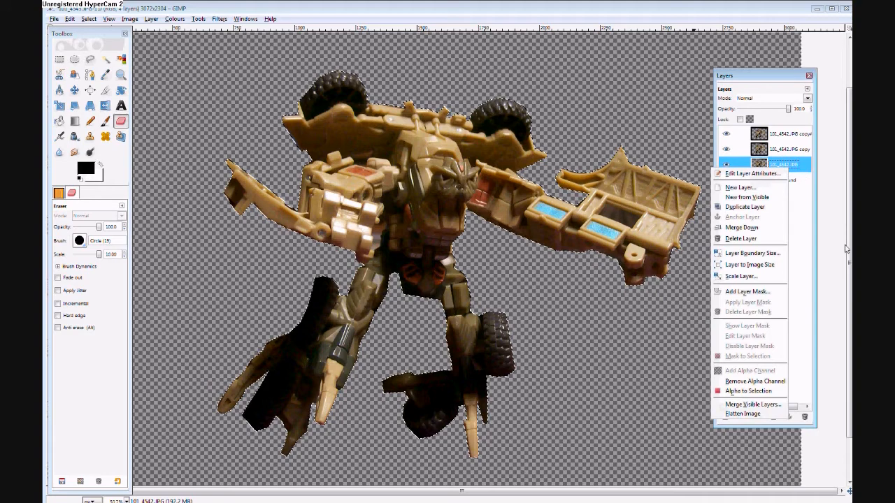
click(806, 202)
double_click(786, 165)
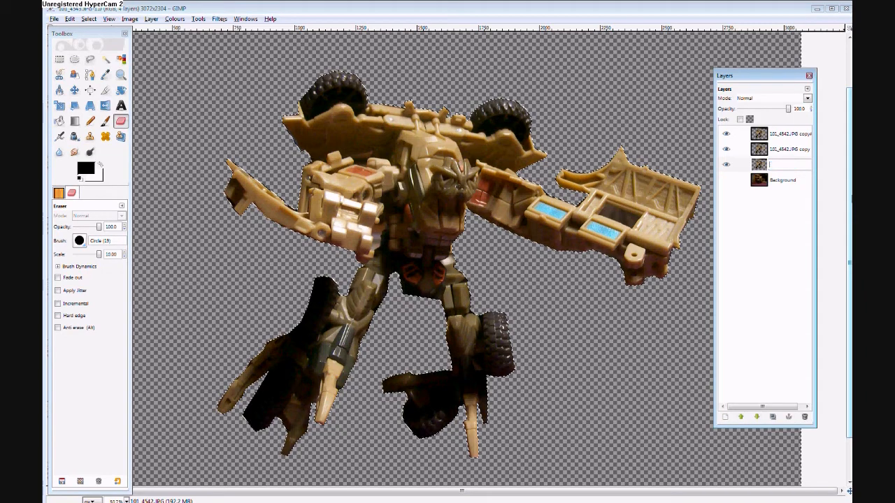
text(1)
key(Return)
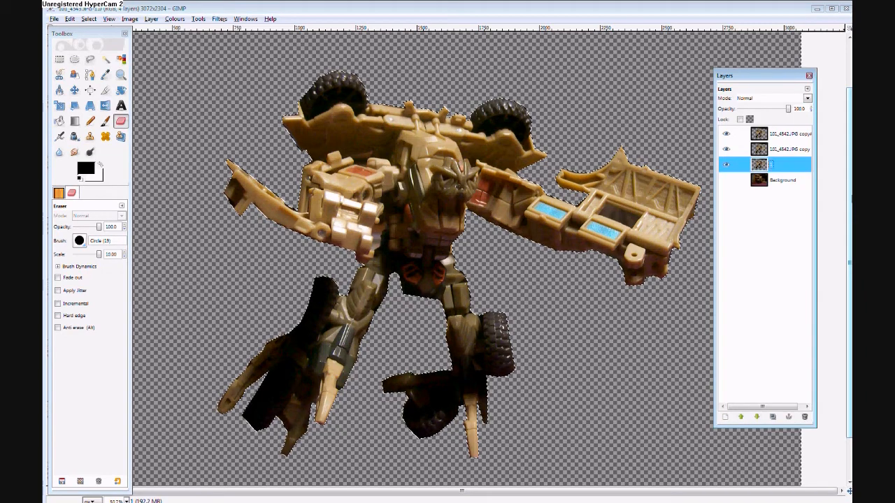
Rename the robot copy directly above layer 1 as 2.
click(792, 151)
right_click(791, 151)
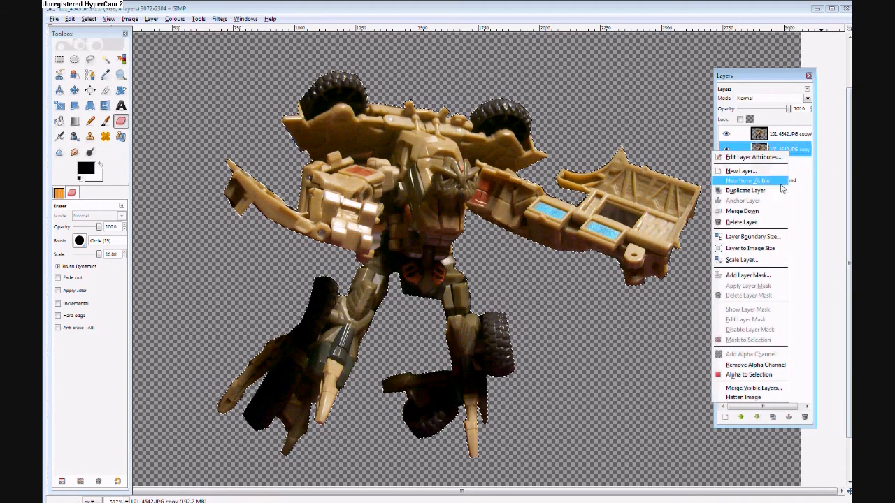
double_click(801, 150)
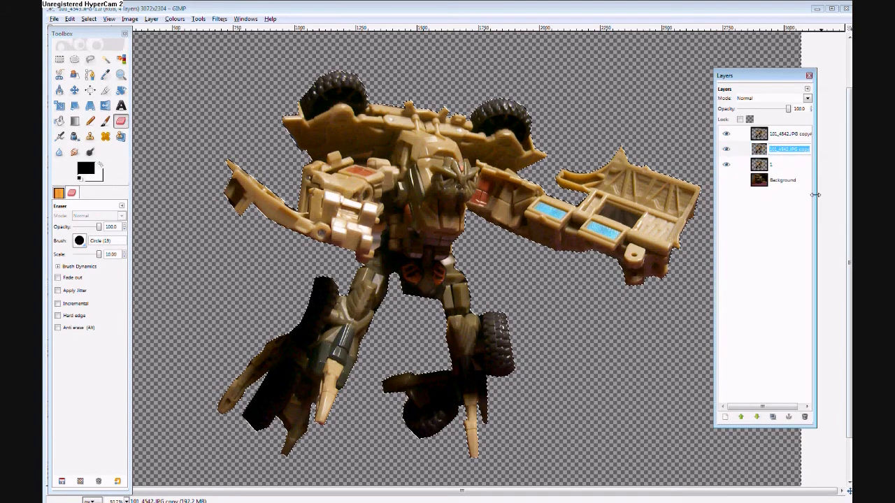
text(2)
key(Return)
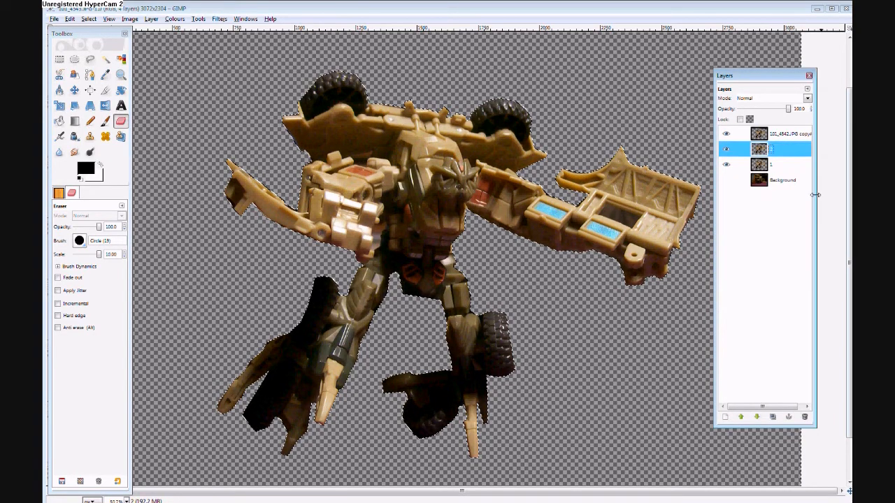
Rename the topmost robot copy layer as 3.
double_click(790, 134)
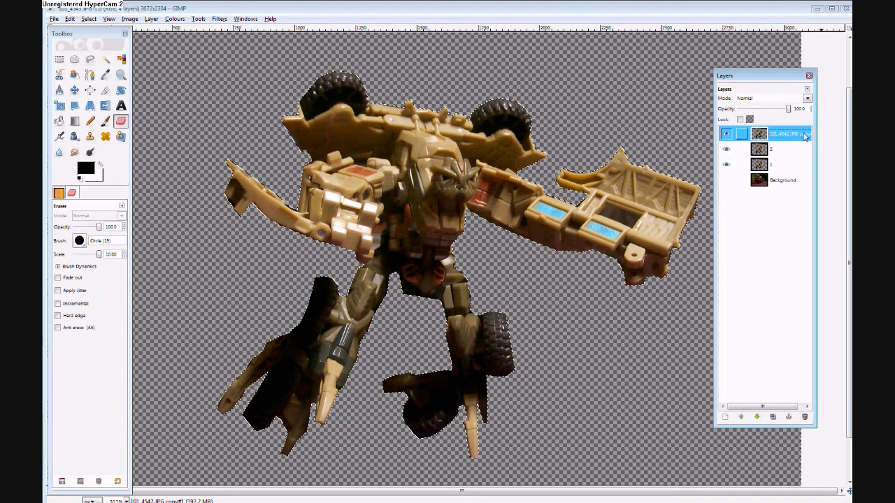
text(3)
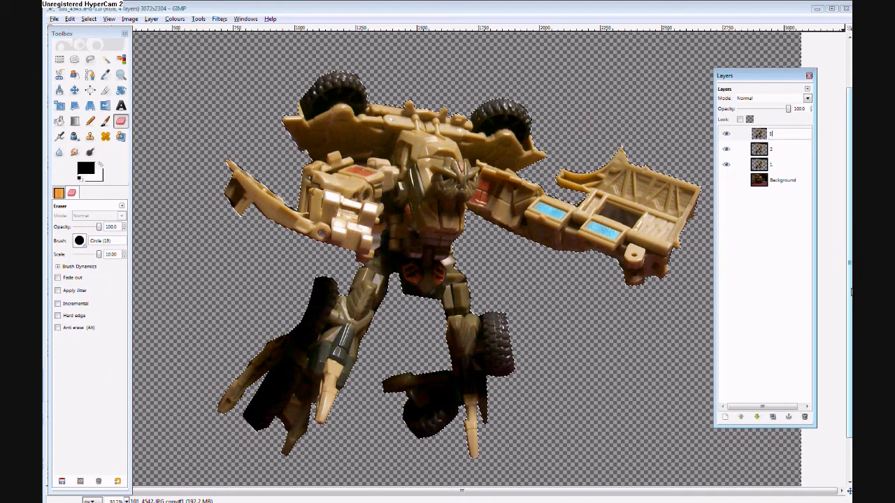
key(Return)
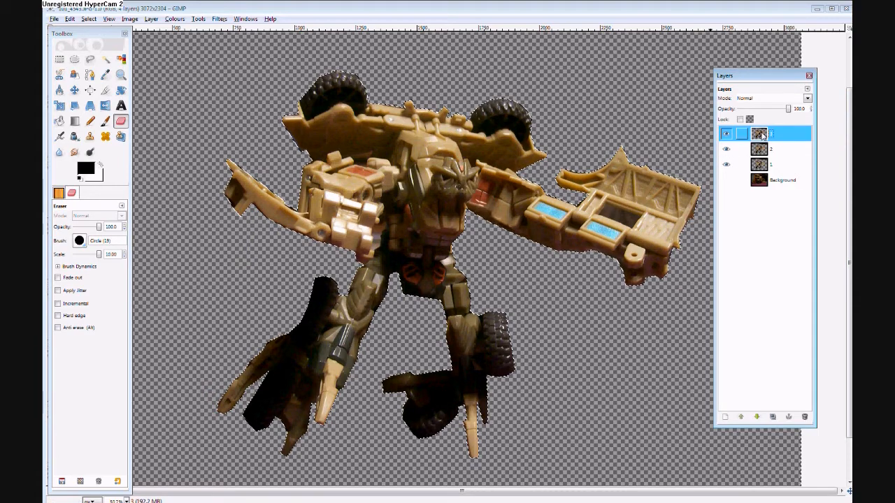
Hide layers 2 and 3 and try colourizing layer 1 with a hue of 324.
click(762, 166)
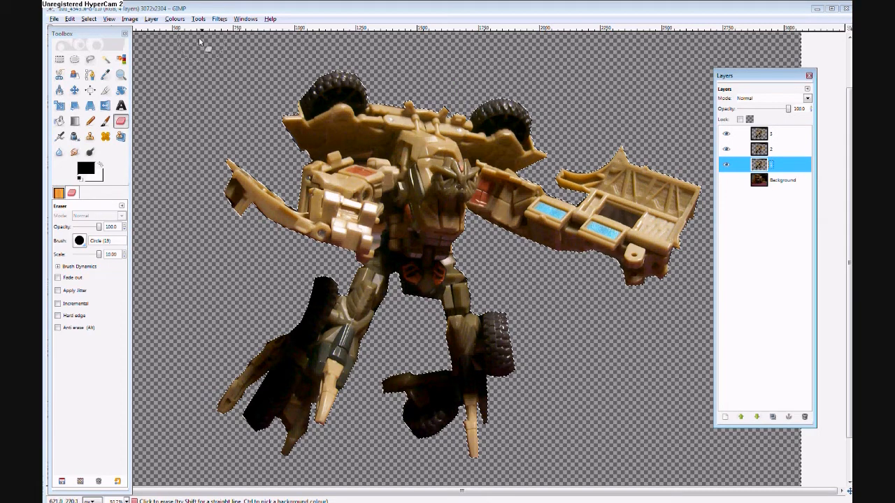
click(221, 22)
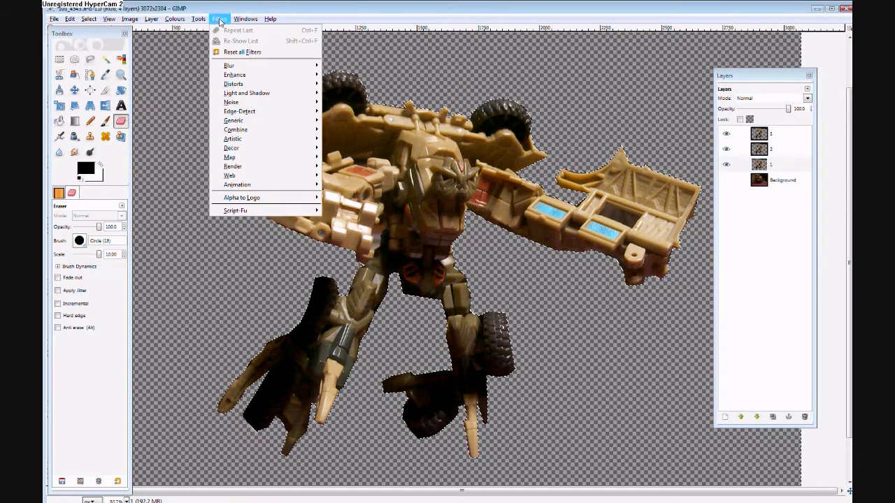
click(774, 170)
click(776, 169)
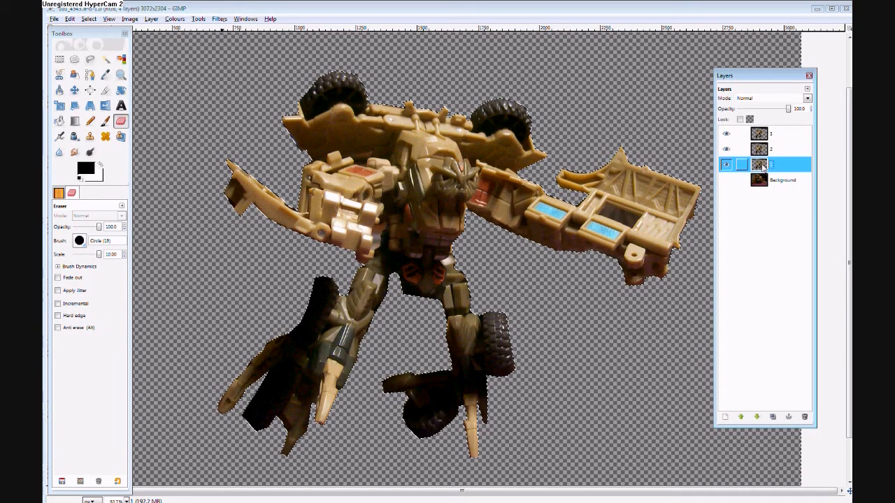
click(219, 21)
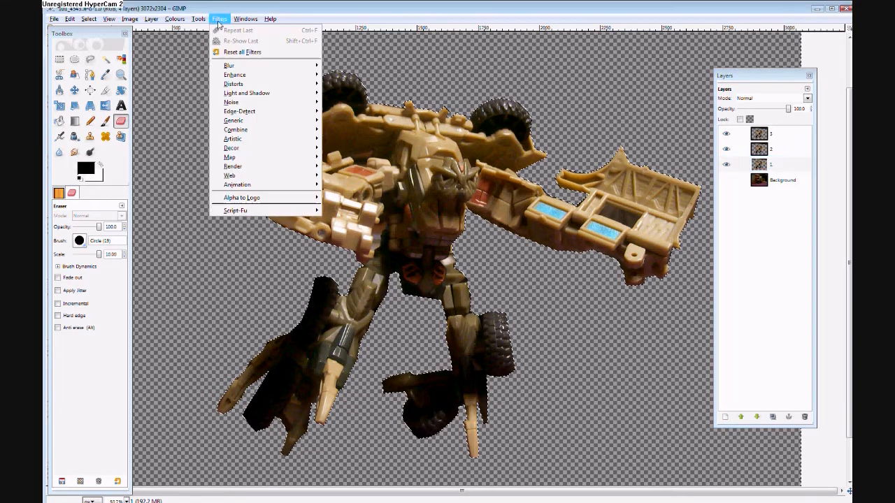
mouse_move(199, 21)
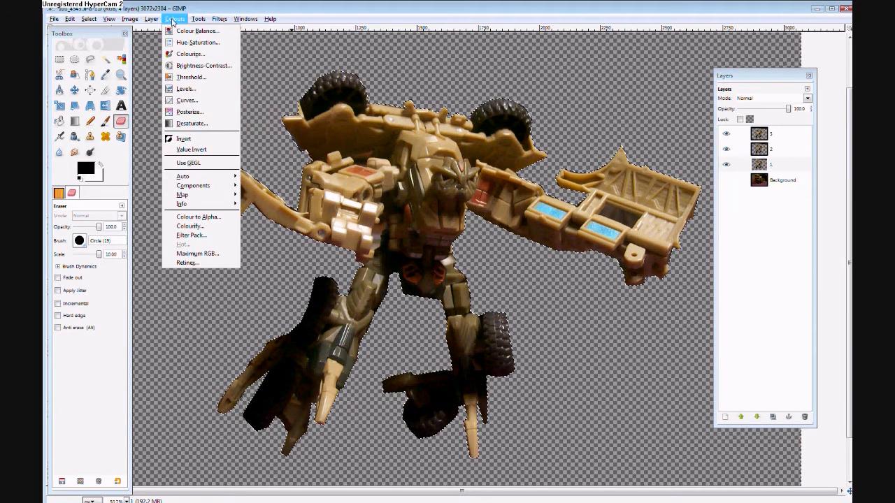
click(198, 54)
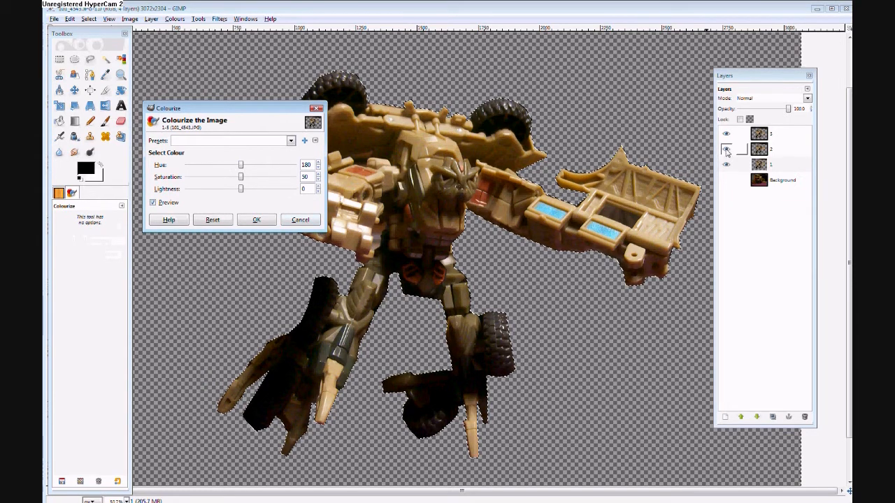
click(726, 152)
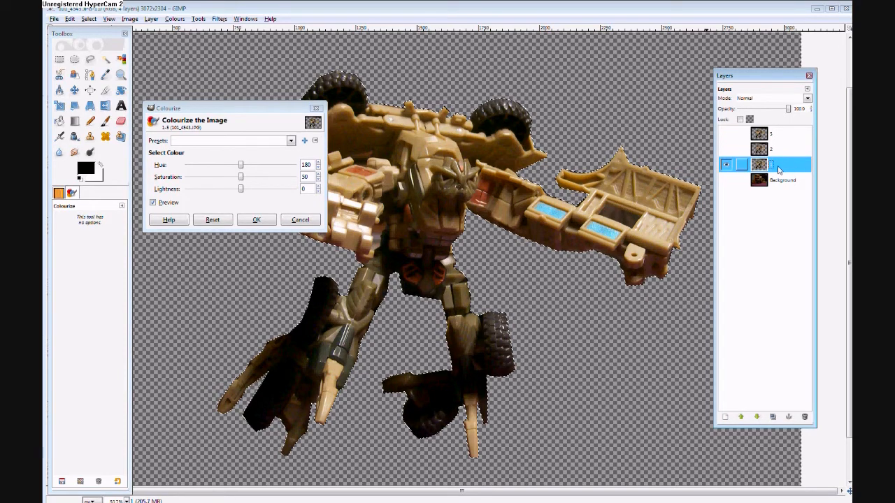
click(241, 168)
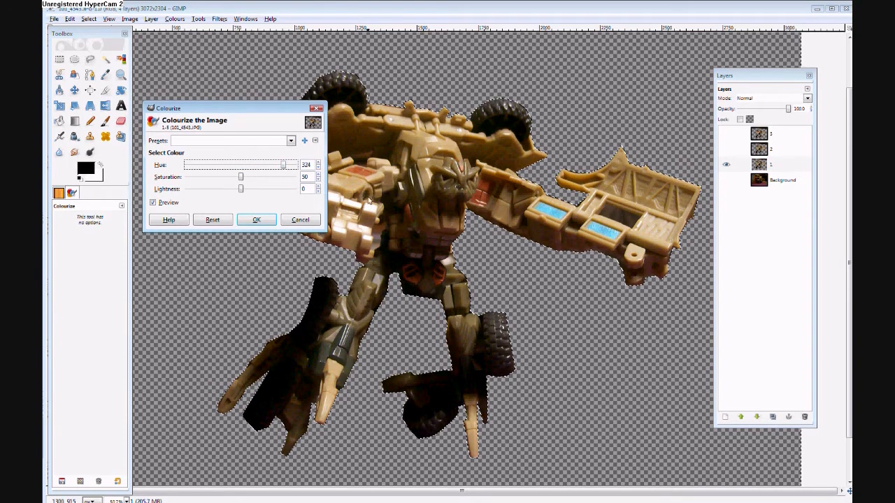
click(311, 220)
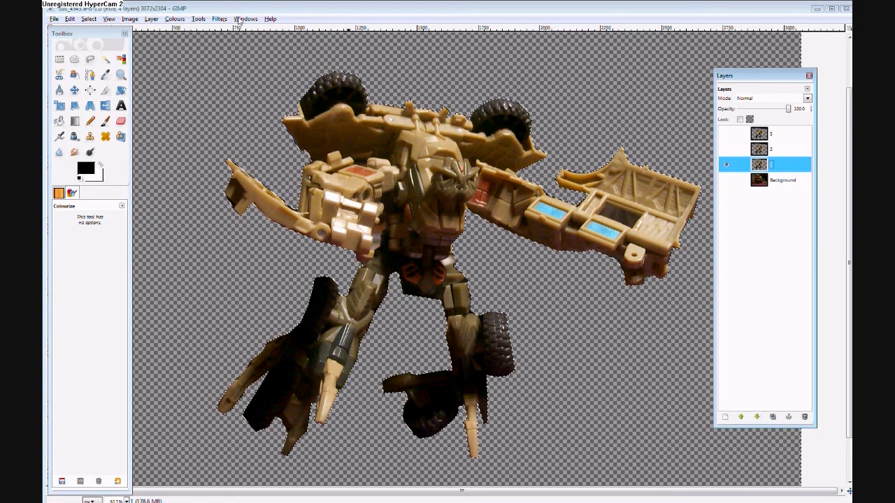
Invert the selection and colourize the robot on layer 1 with hue 180, saturation 50 and lightness 0.
click(89, 18)
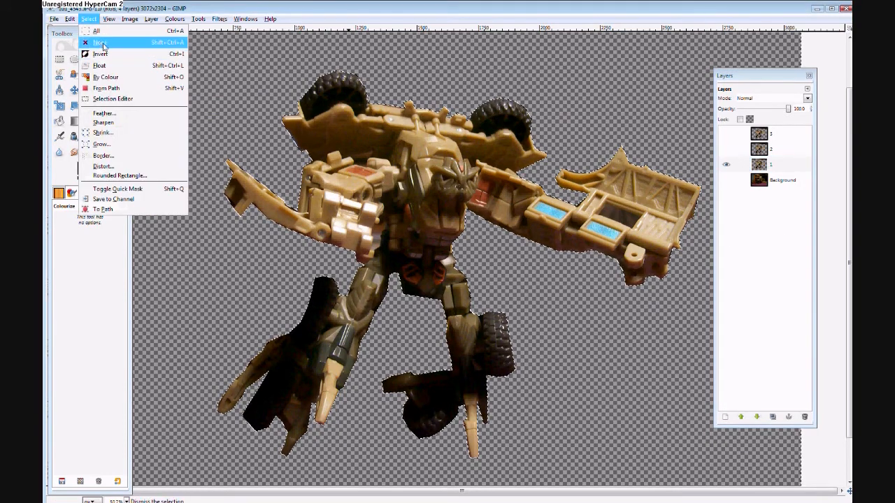
click(102, 56)
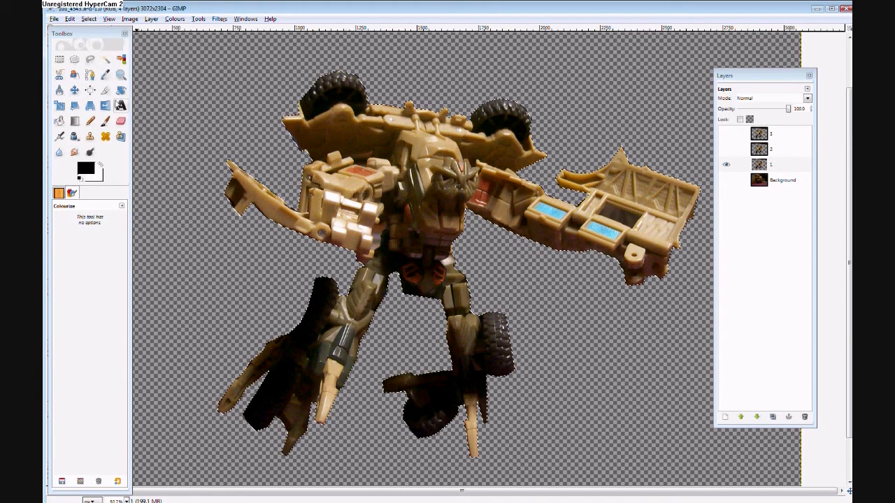
click(175, 19)
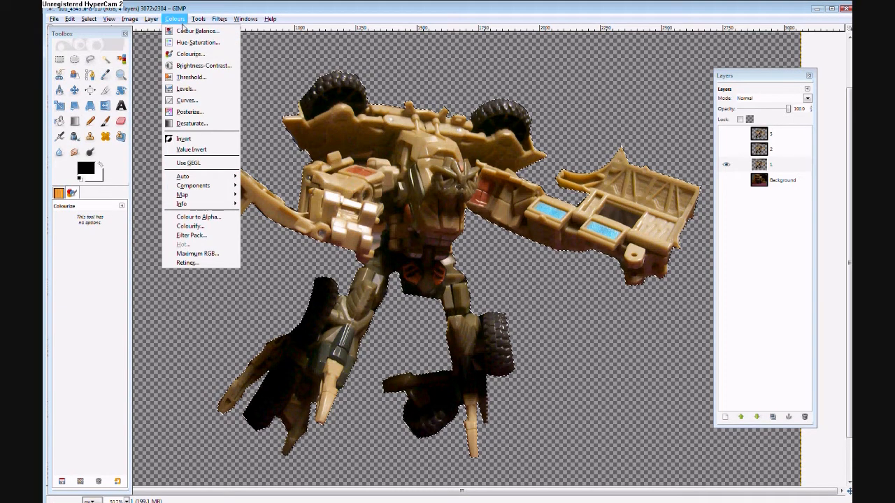
click(204, 54)
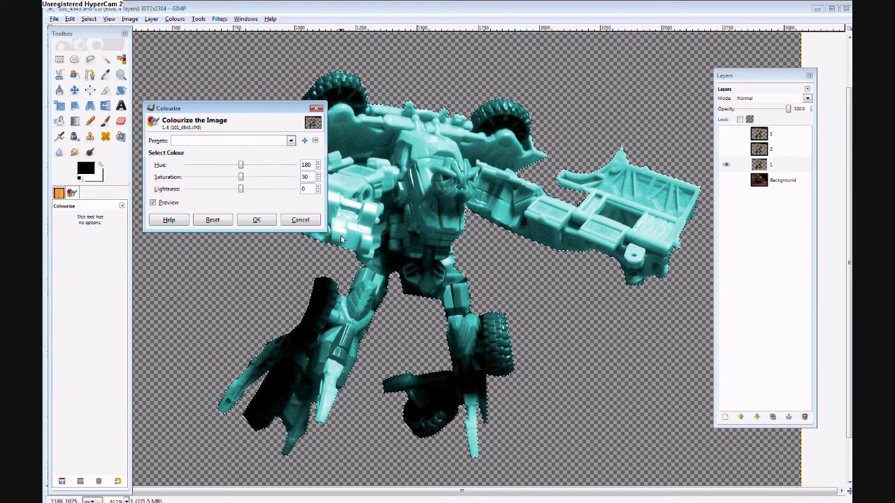
click(258, 221)
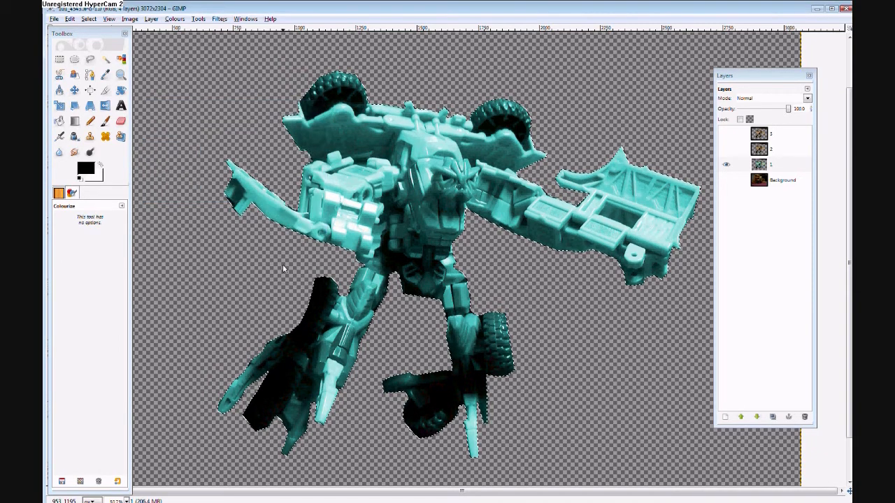
Clear the selection, open Gaussian Blur for layer 1 and inspect the layer's edges in its preview.
click(89, 22)
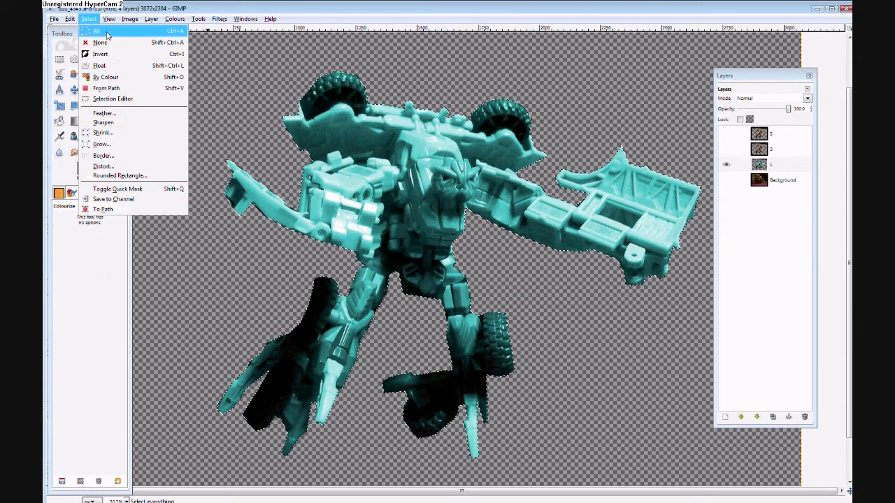
click(103, 42)
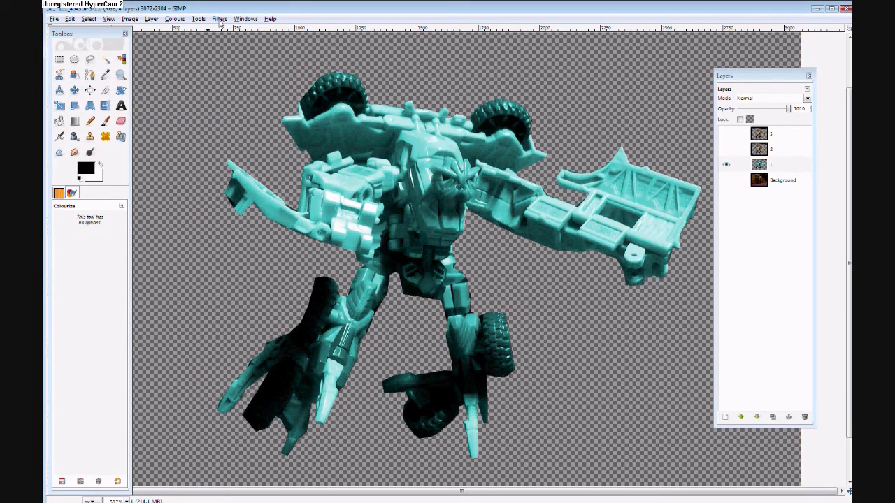
click(219, 20)
mouse_move(260, 66)
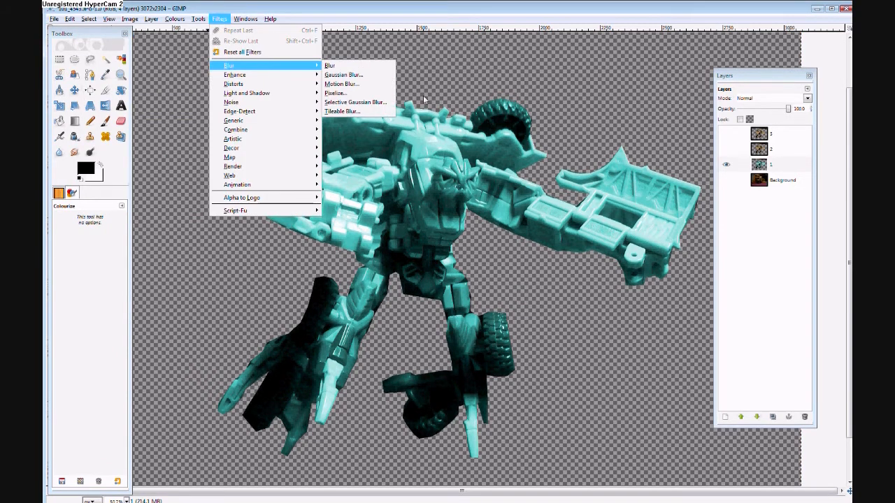
click(370, 75)
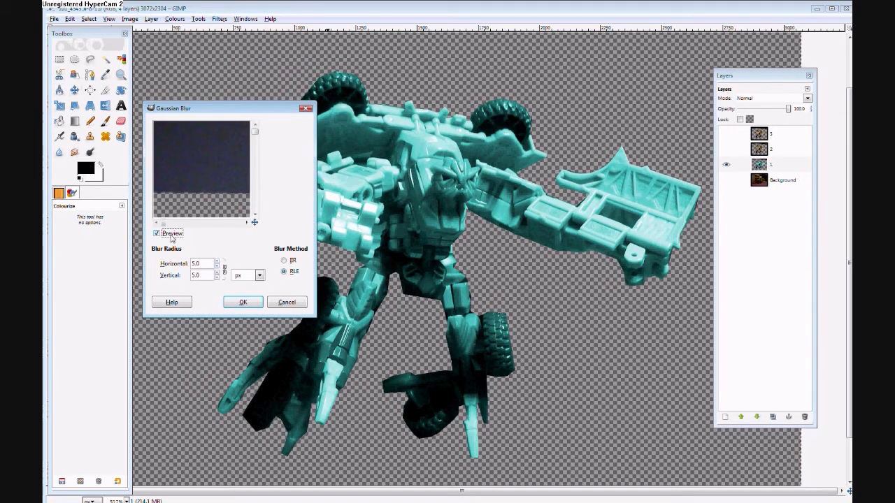
drag(166, 224, 188, 228)
mouse_move(256, 134)
mouse_down()
mouse_move(257, 145)
mouse_move(262, 125)
mouse_up()
Move the toolbox out of the way and erase the leftover scraps at the left edge of layer 1.
drag(105, 33, 211, 66)
click(235, 140)
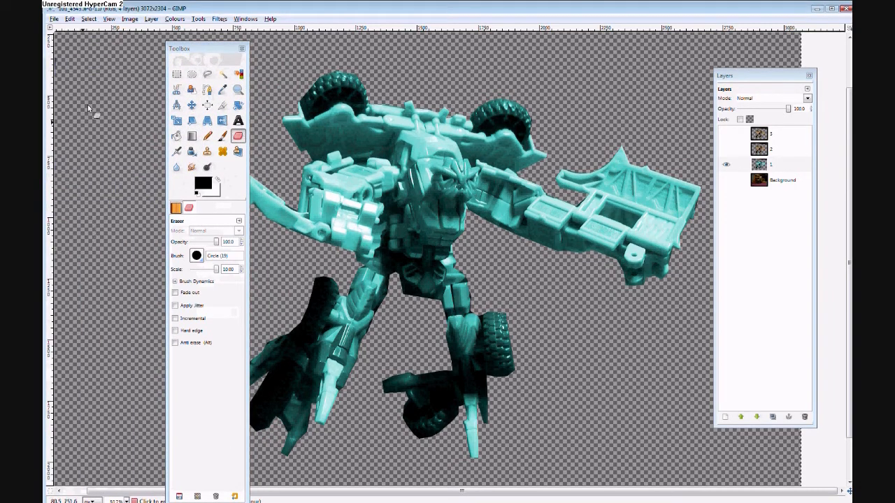
drag(192, 48, 93, 45)
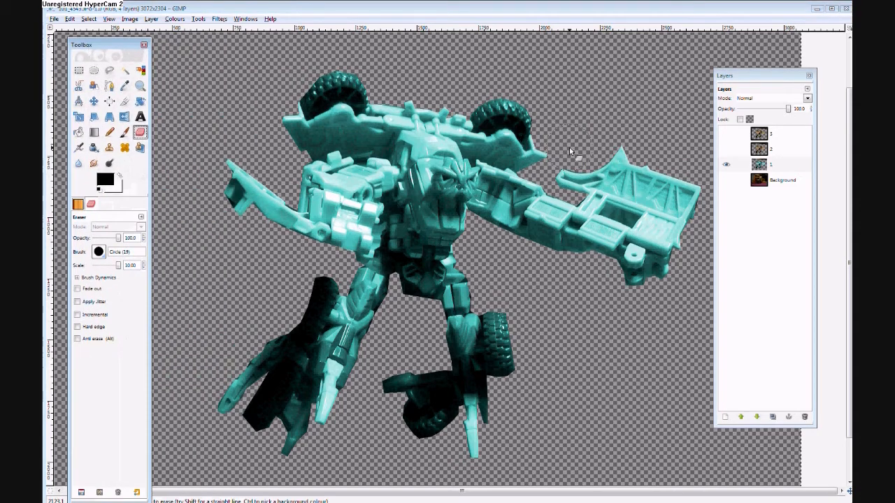
Show layers 2 and 3 and erase the leftover dark blue scraps at the canvas's left edge from both.
click(725, 149)
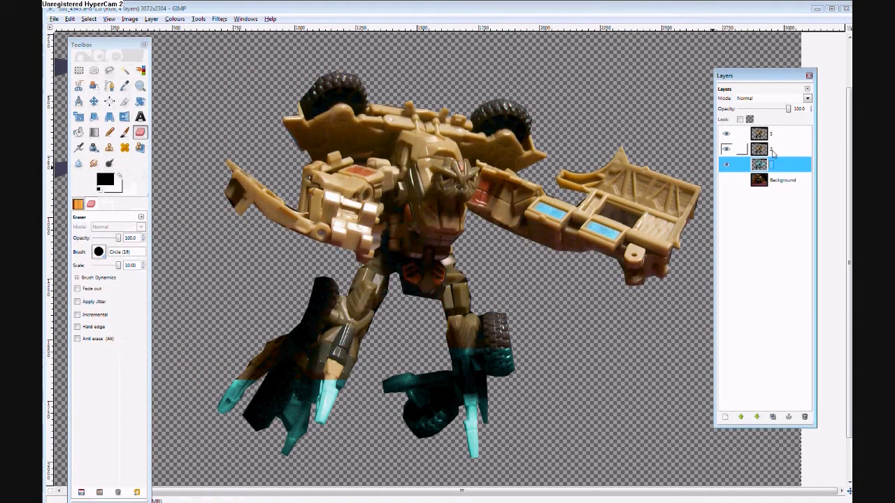
click(782, 153)
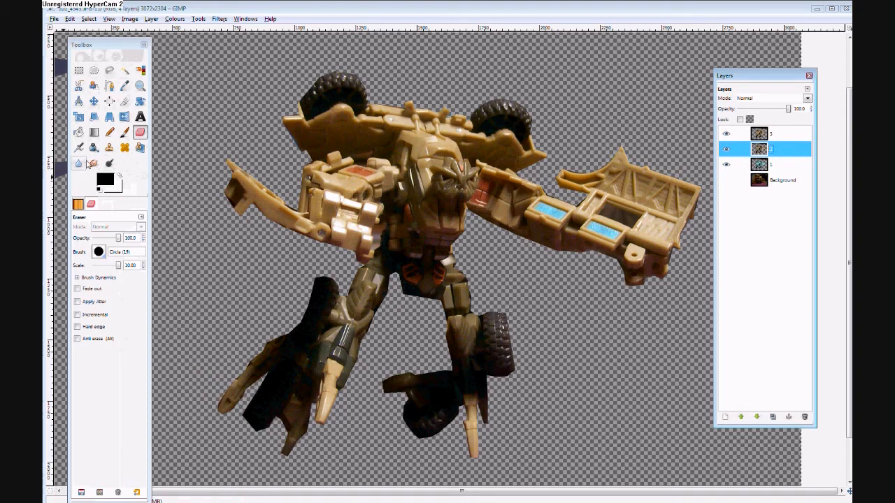
drag(90, 56, 251, 52)
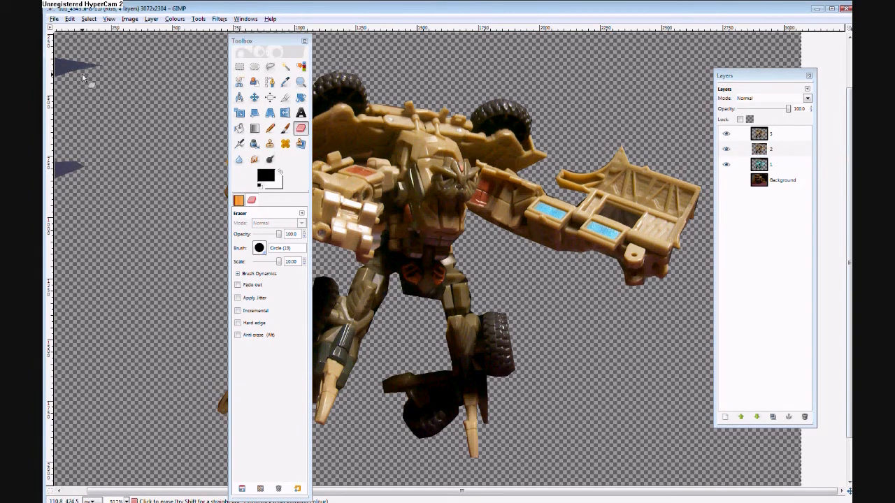
click(769, 134)
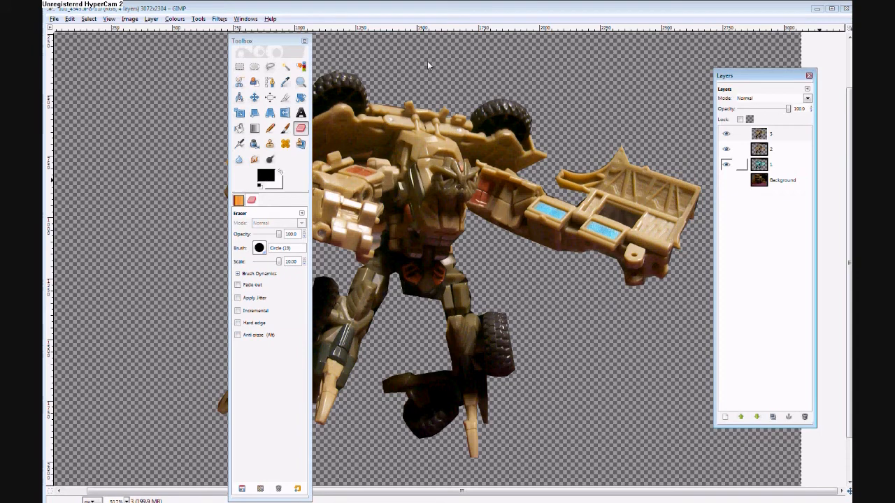
Move the toolbox back over the canvas's left edge, select layer 1 and hide layers 2 and 3.
click(769, 171)
drag(248, 41, 72, 34)
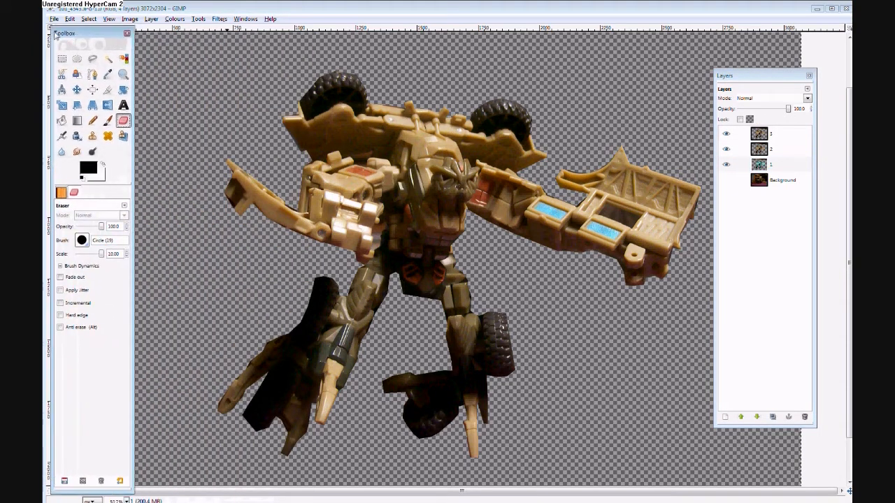
click(769, 171)
click(725, 149)
click(726, 133)
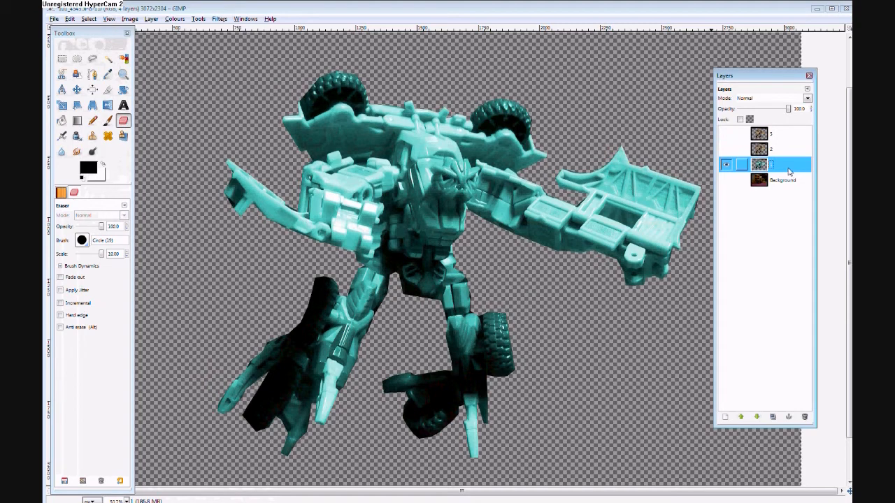
Open Gaussian Blur for layer 1, close the duplicate blur dialog and inspect the layer's leftover scraps in the preview.
click(219, 19)
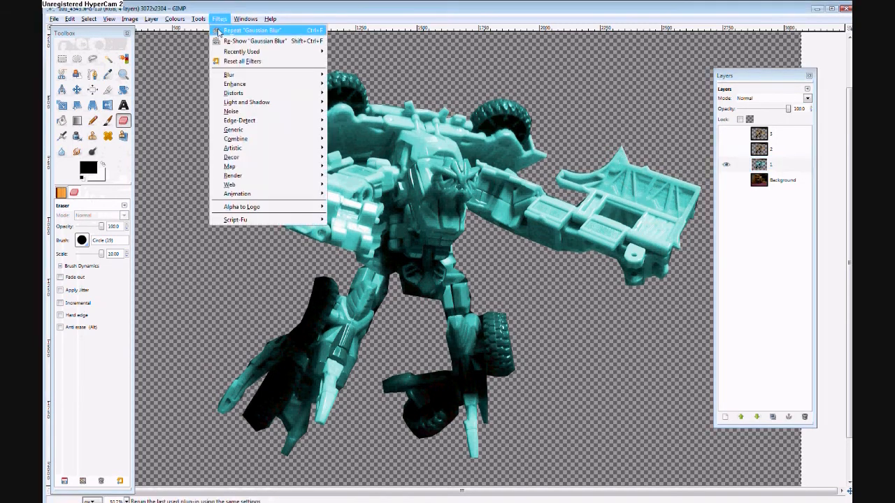
mouse_move(228, 76)
click(353, 84)
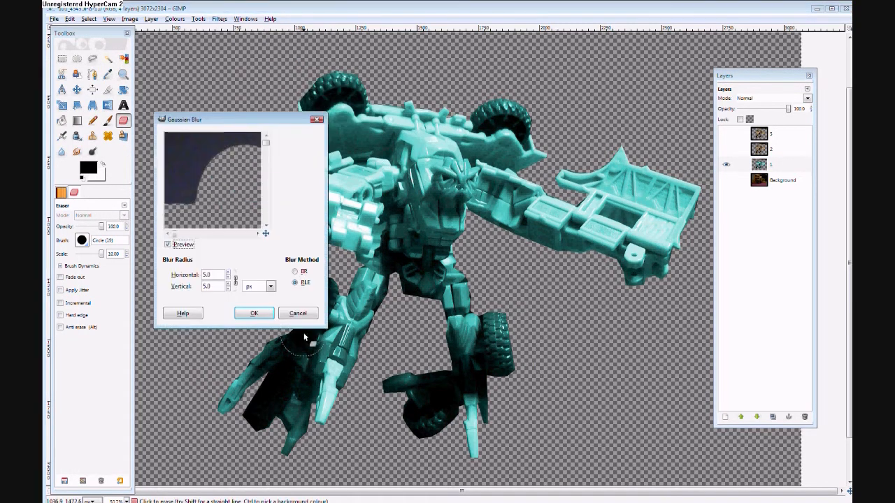
drag(95, 34, 72, 33)
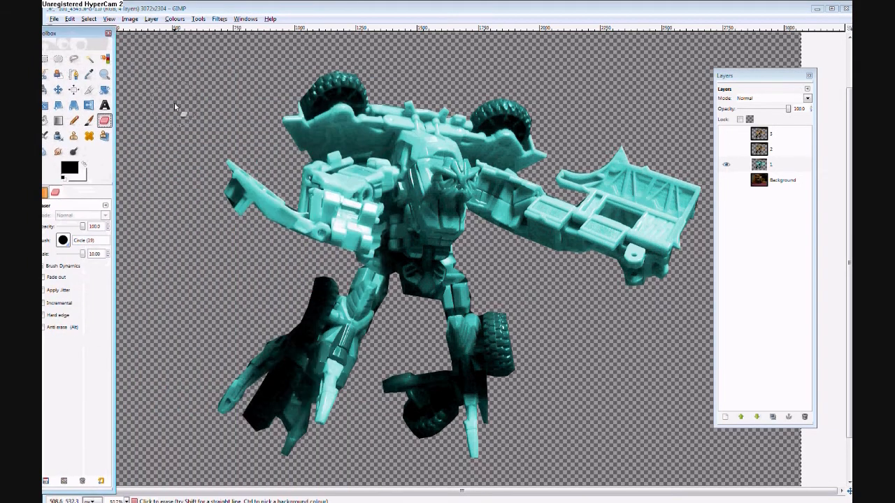
click(300, 498)
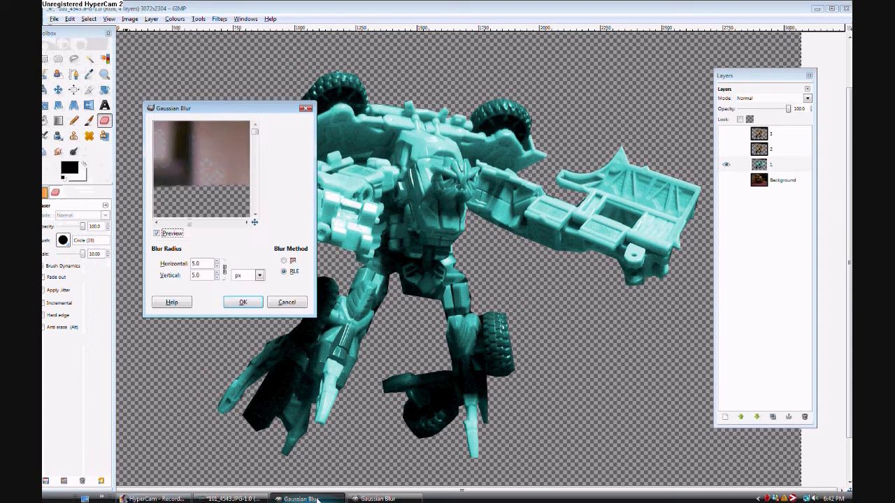
click(305, 109)
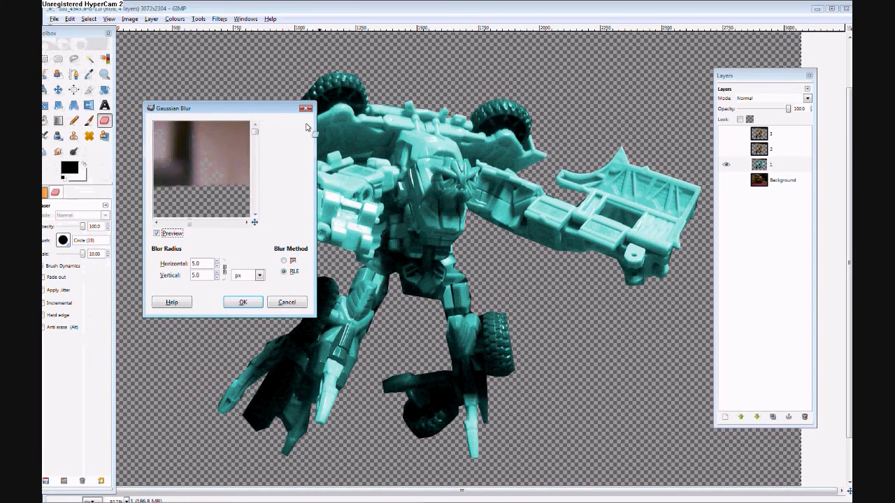
click(301, 498)
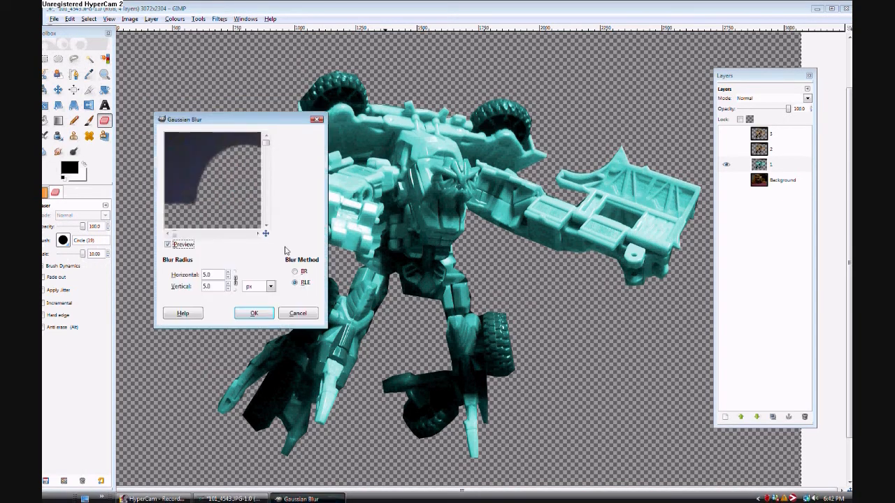
drag(181, 237, 203, 236)
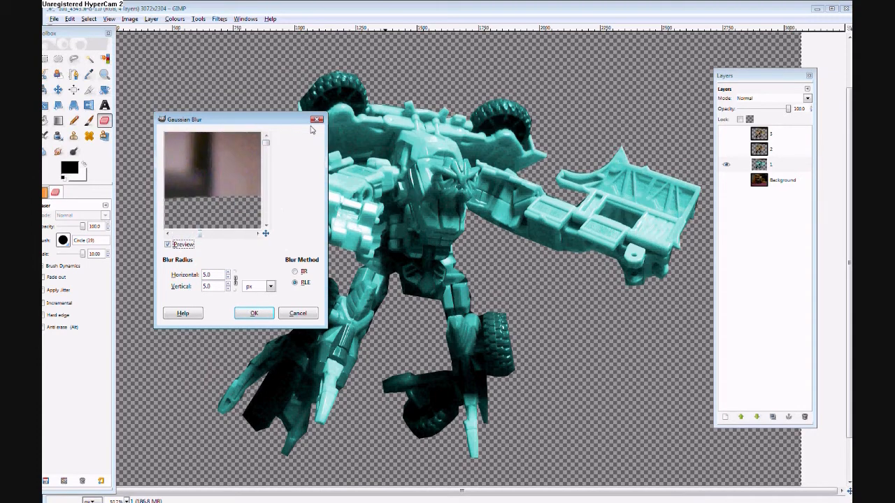
Reselect layer 1 and reopen Gaussian Blur to check where the leftover photo area lies in its preview.
click(771, 163)
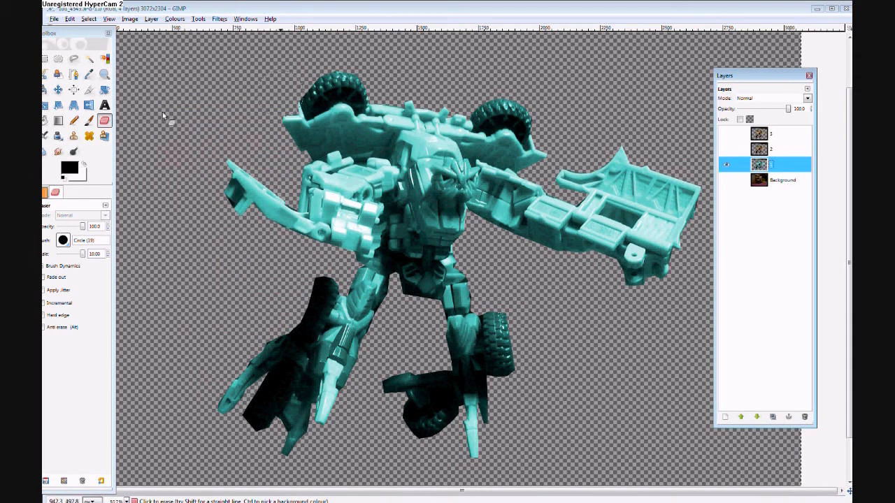
click(221, 19)
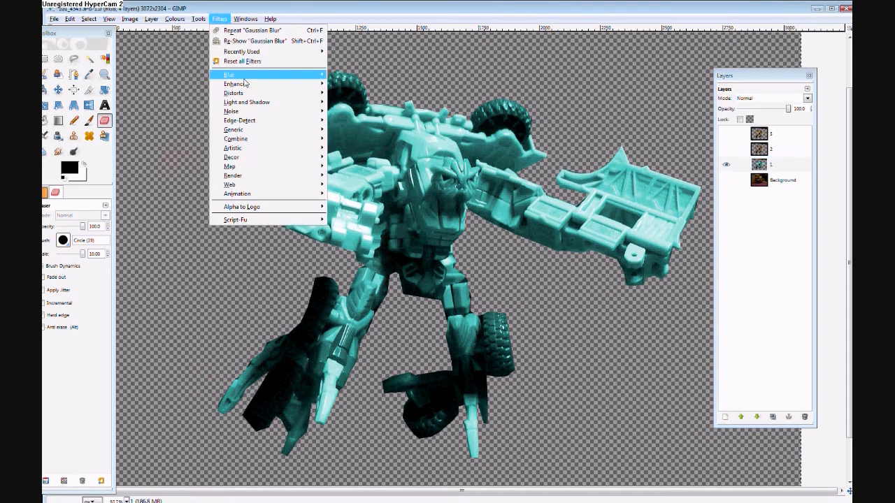
mouse_move(249, 76)
click(388, 85)
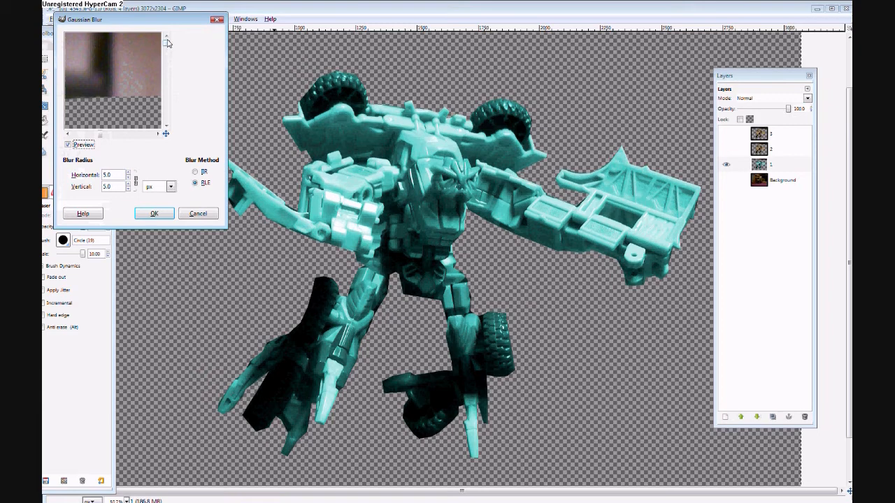
Erase the leftover photo strip along the upper edge of layer 1, and show layer 2 and erase its strip too.
drag(849, 158, 849, 112)
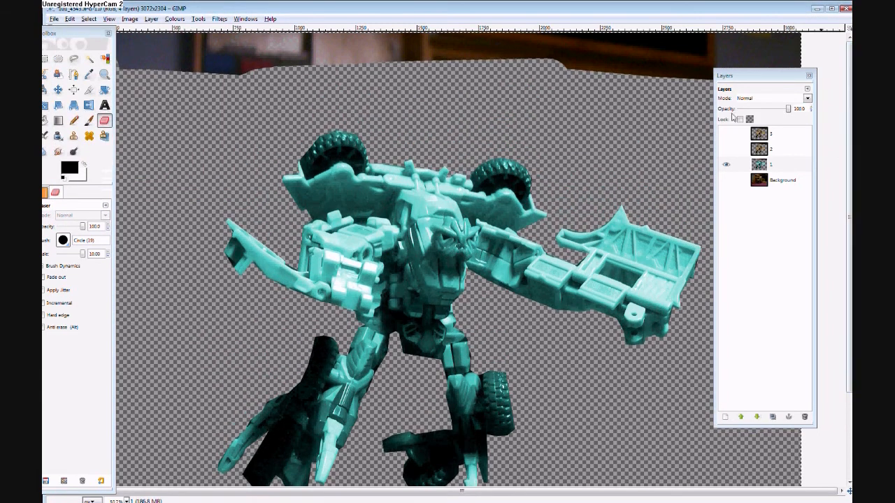
mouse_move(539, 84)
mouse_down()
mouse_move(573, 74)
mouse_move(309, 74)
mouse_move(184, 50)
mouse_move(566, 42)
mouse_move(643, 59)
mouse_move(837, 40)
mouse_up()
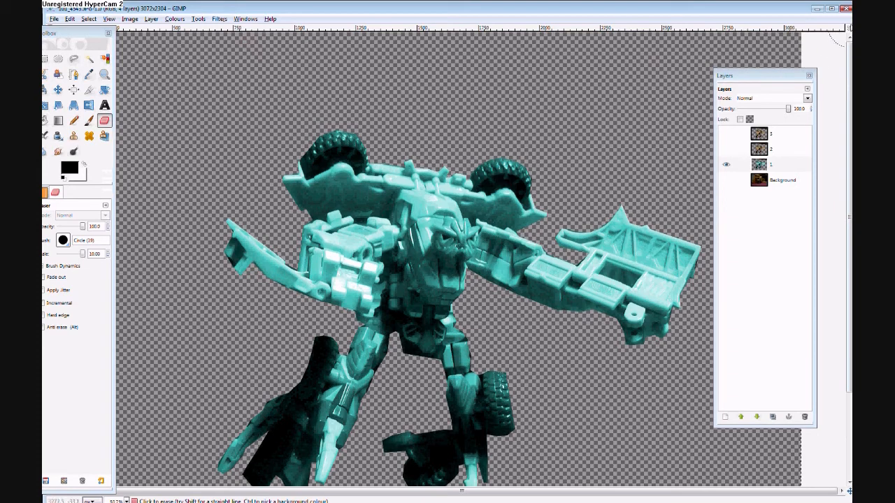
click(760, 150)
click(760, 150)
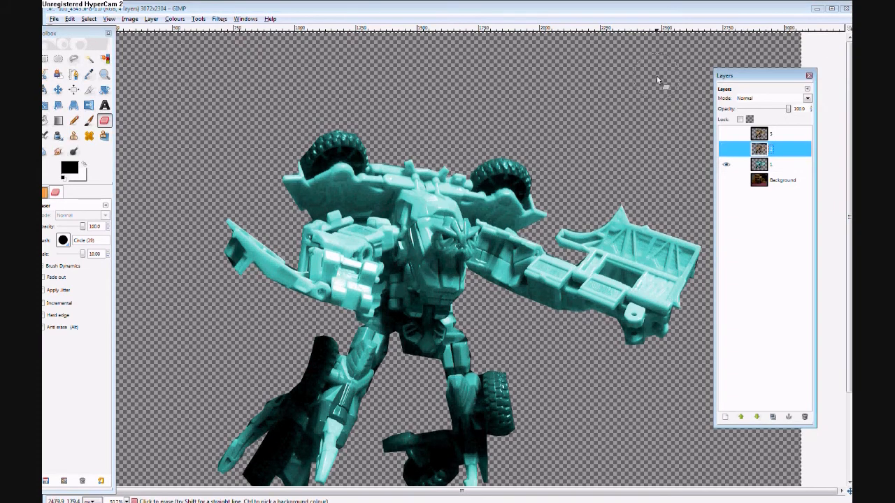
click(728, 150)
mouse_move(143, 84)
mouse_down()
mouse_move(514, 50)
mouse_move(727, 56)
mouse_move(776, 38)
mouse_move(664, 50)
mouse_up()
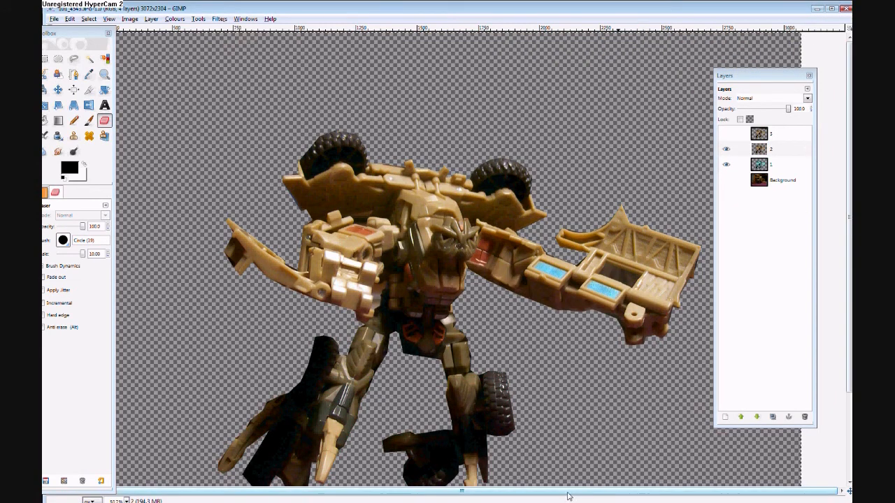
Select and show layer 3 and erase its leftover photo strip along the upper edge of the canvas.
drag(567, 493, 553, 493)
mouse_move(67, 34)
mouse_down()
mouse_move(418, 83)
mouse_move(340, 81)
mouse_move(78, 38)
mouse_up()
click(724, 135)
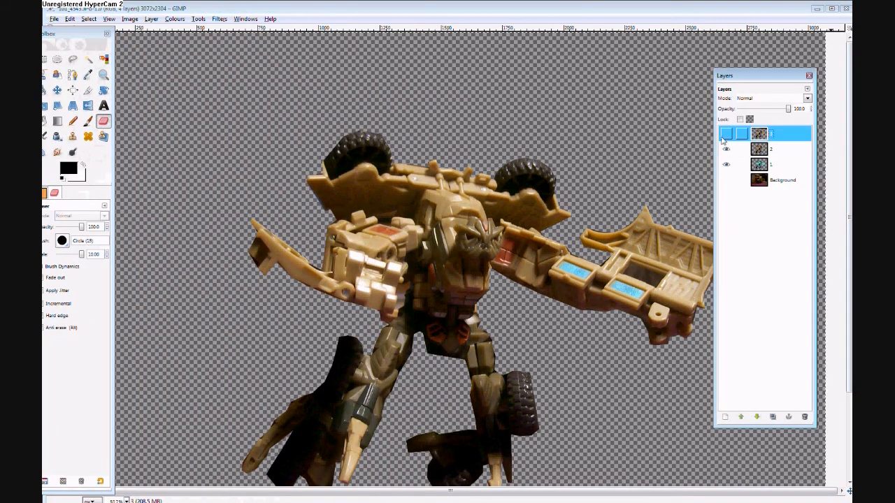
click(724, 133)
Move the Layers window inward and the toolbox fully into view, and hide layers 3 and 2.
drag(765, 77, 734, 114)
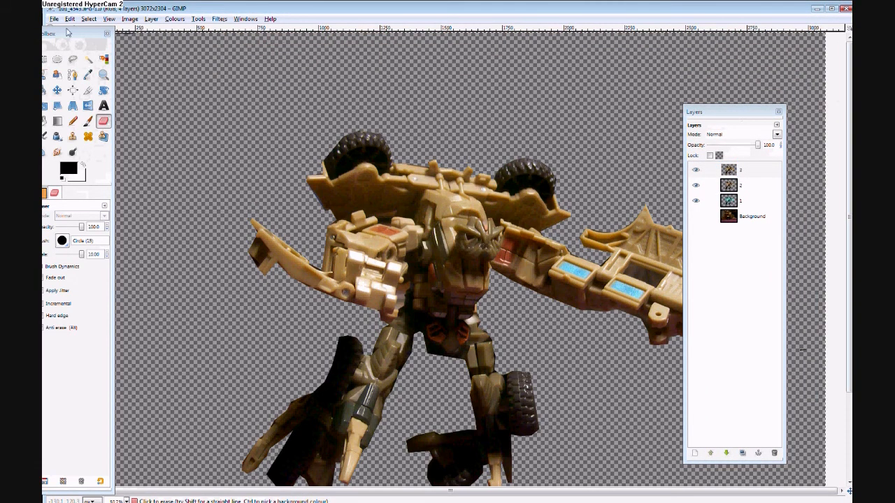
drag(68, 32, 72, 73)
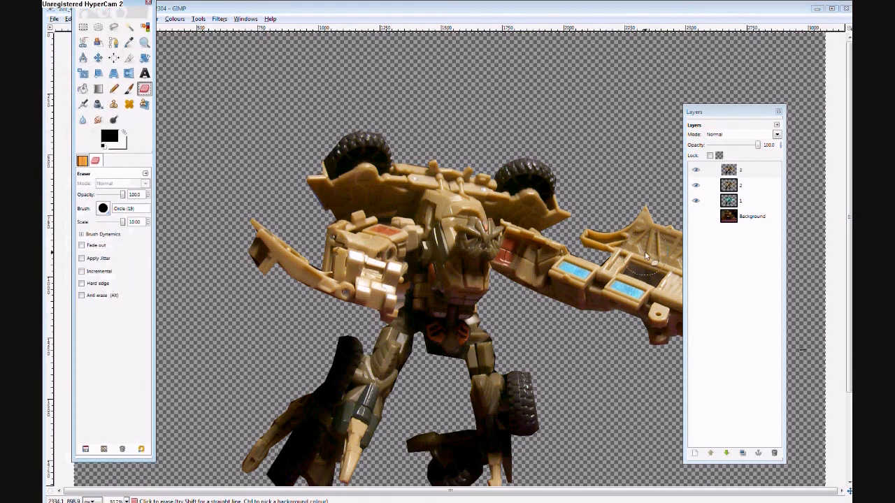
click(695, 170)
click(695, 185)
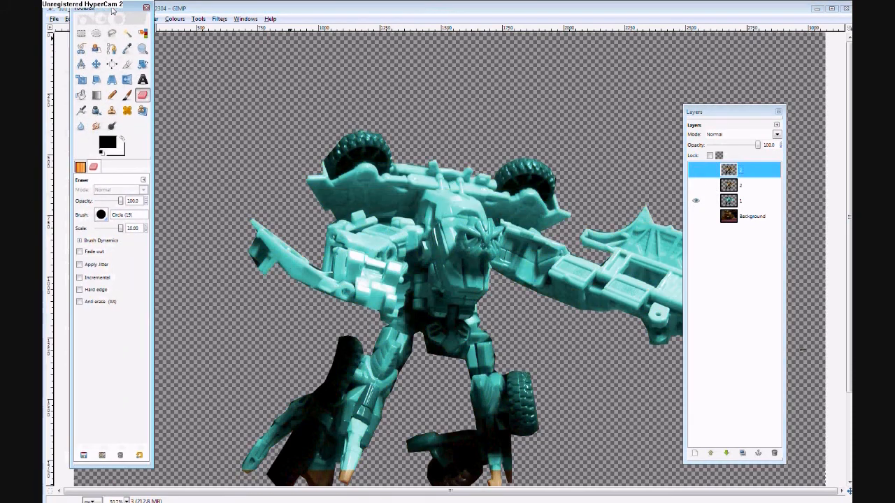